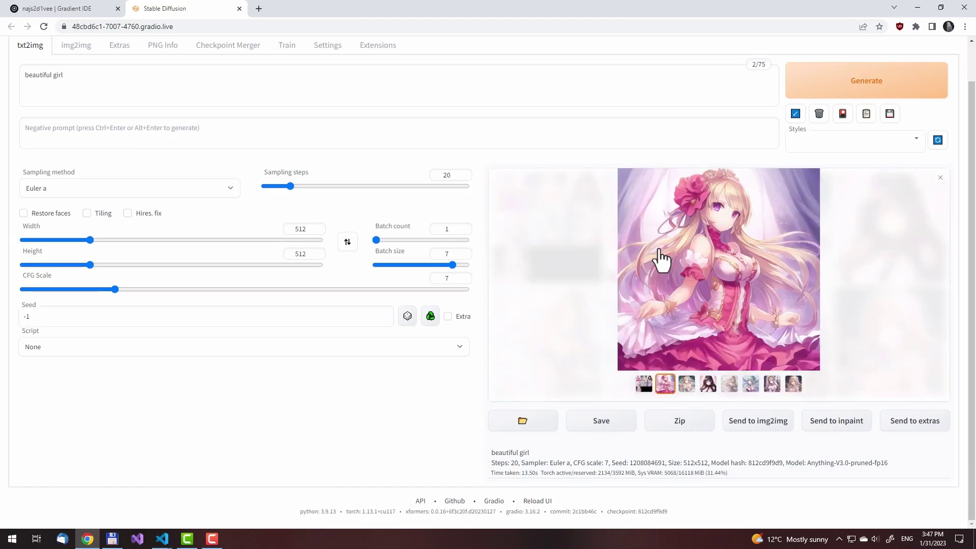
Page full-size through all seven 'beautiful girl' images to the grid view, then close the viewer.
left_click(659, 246)
left_click(659, 247)
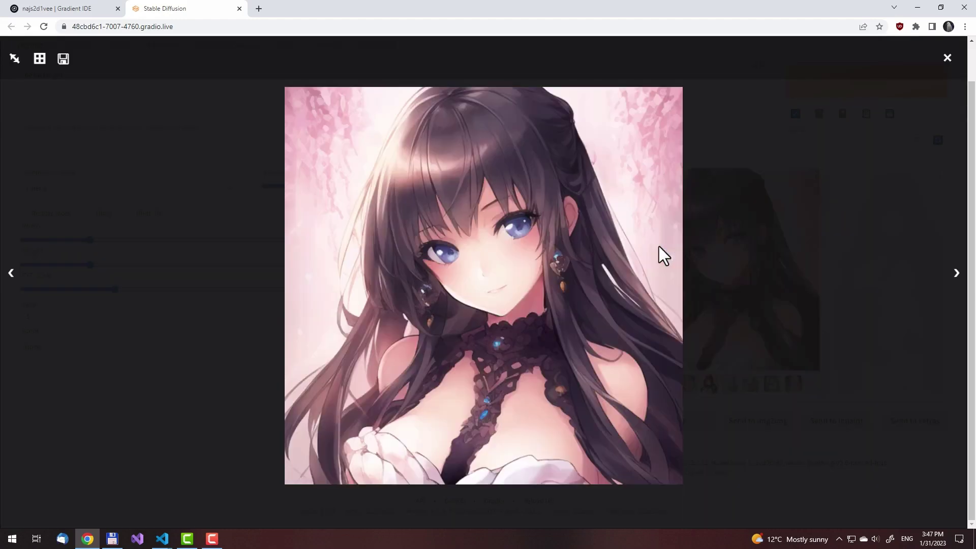
left_click(659, 246)
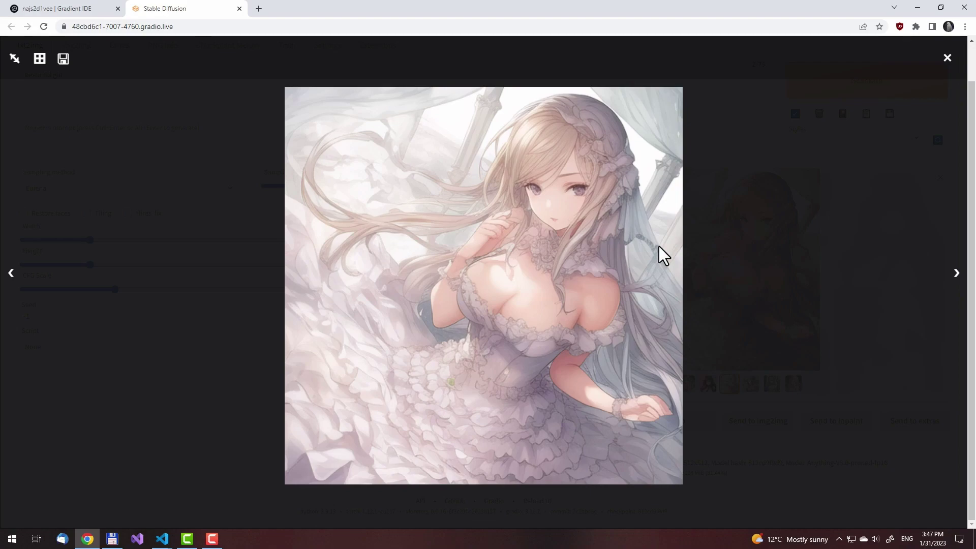
left_click(659, 246)
left_click(659, 246)
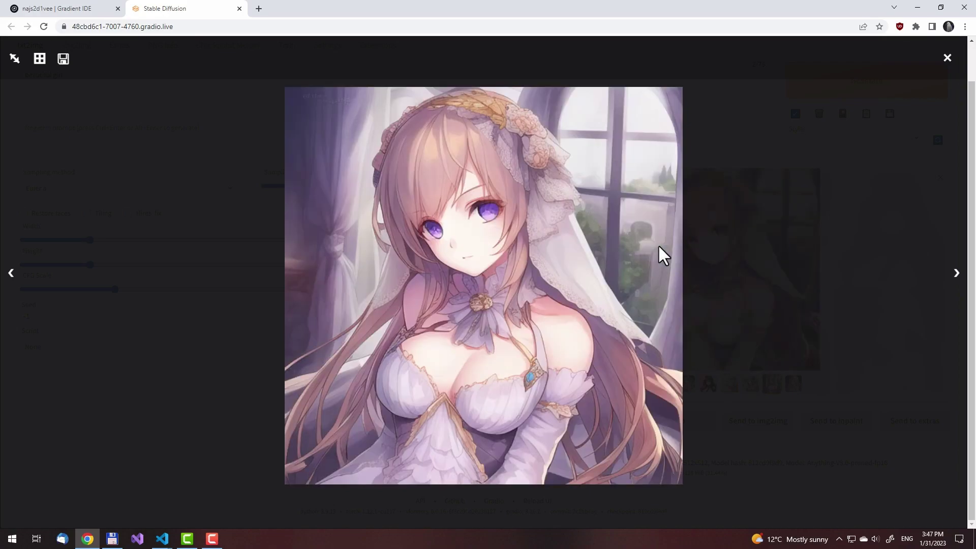
left_click(659, 246)
left_click(659, 246)
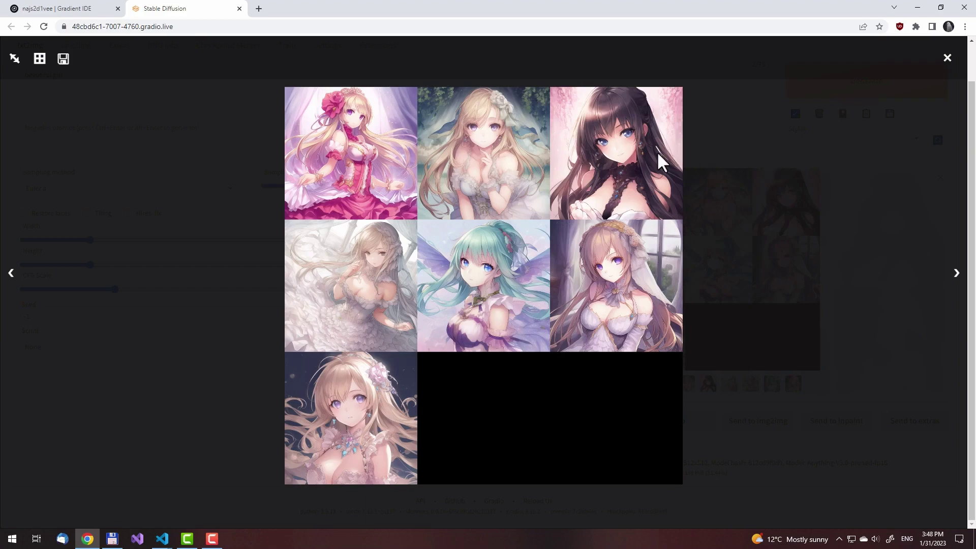
left_click(243, 176)
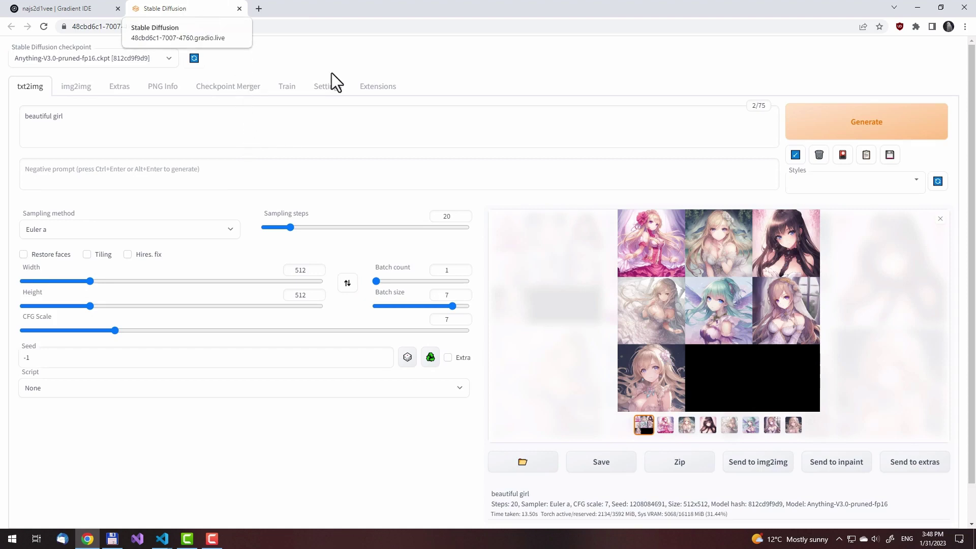
key("ctrl+Tab")
Go to the DreamShaper model page on Civitai from the blank tab.
left_click(135, 10)
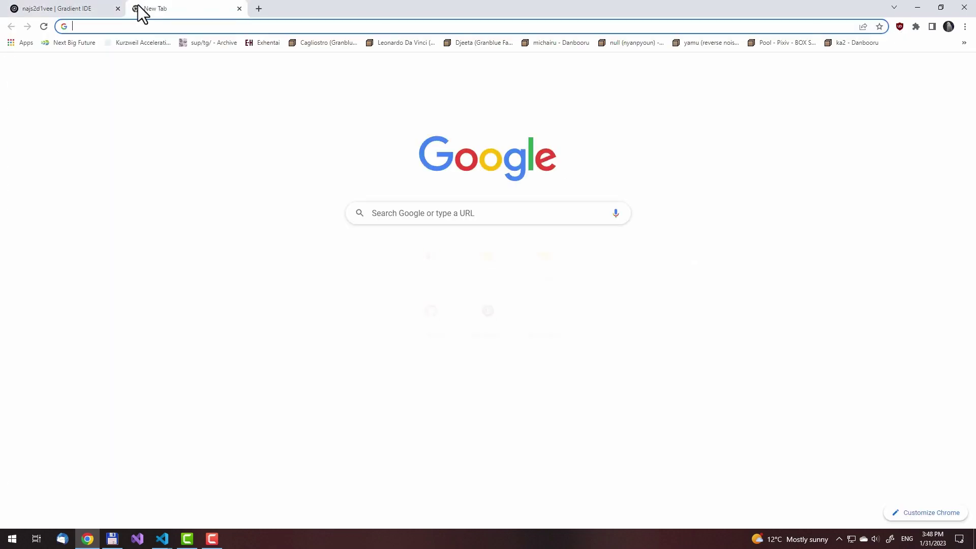
type("civitai.com/models/4384/dreamshaper-252-official-release")
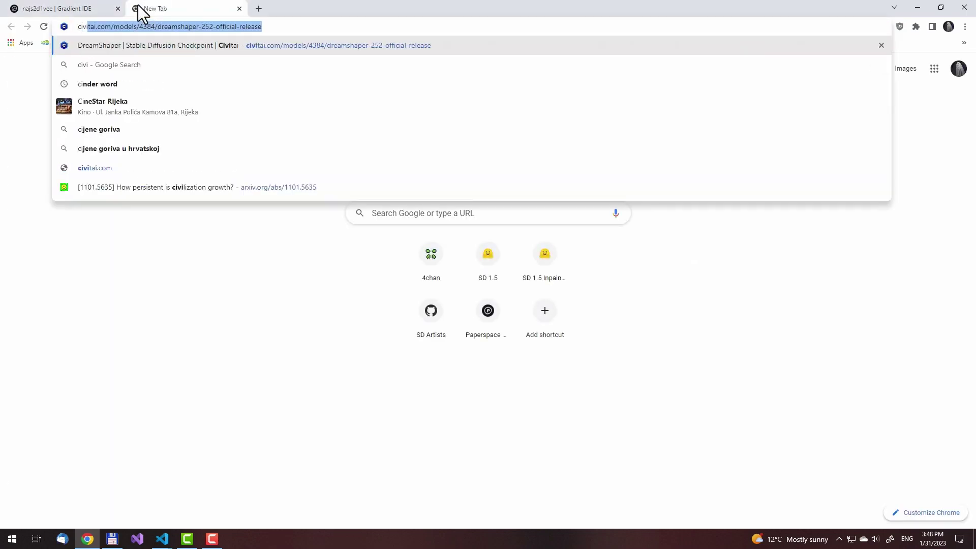
key("Return")
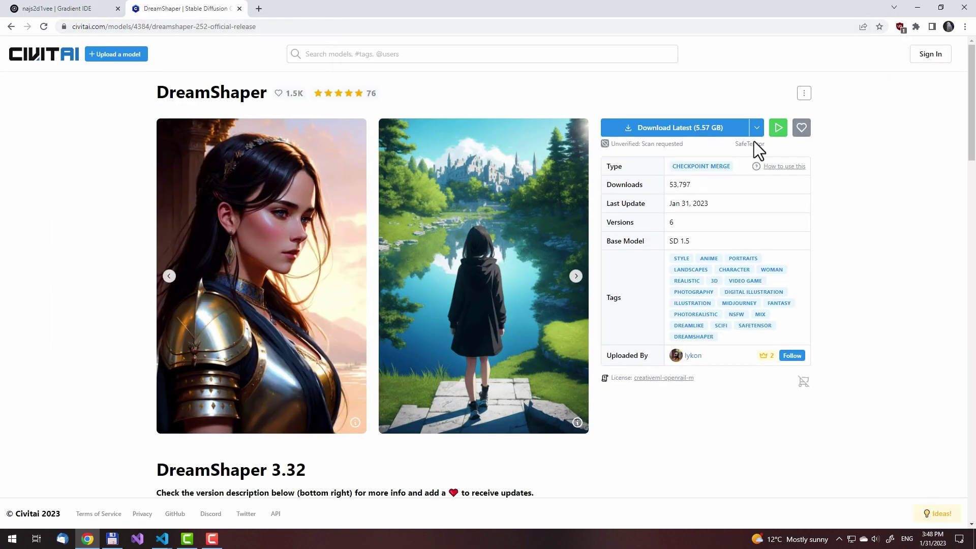
Copy the download link for the Pruned Model SafeTensor (3.59 GB) file.
left_click(757, 129)
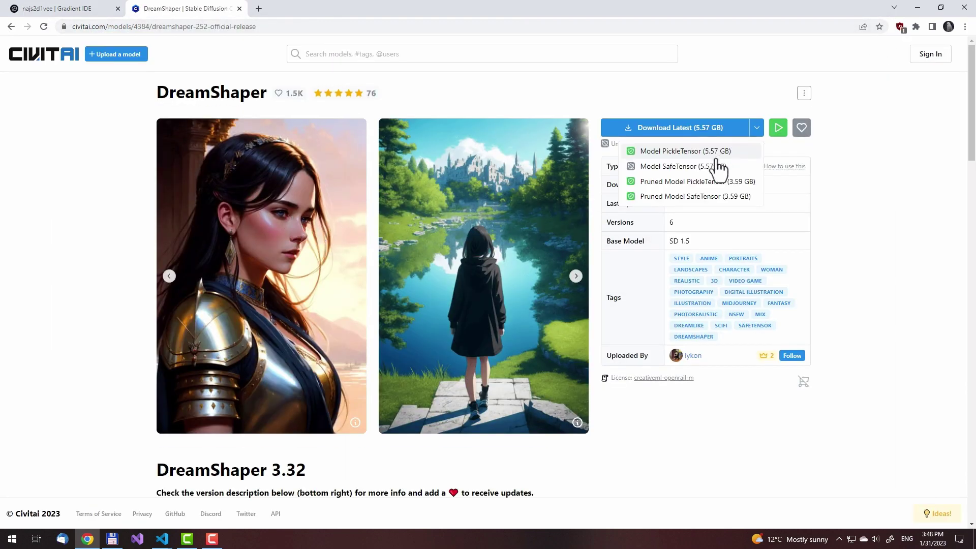
right_click(690, 199)
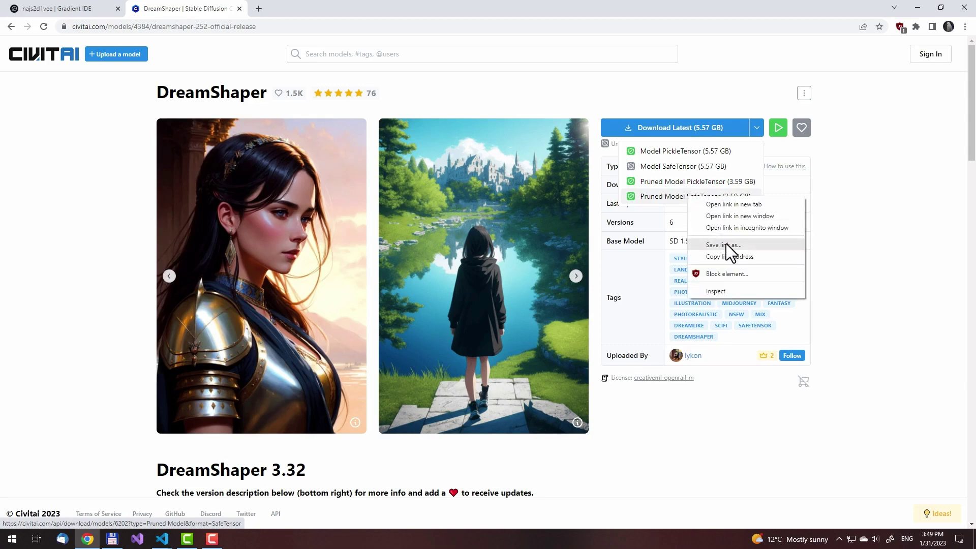
scroll(203, 430, "down", 6)
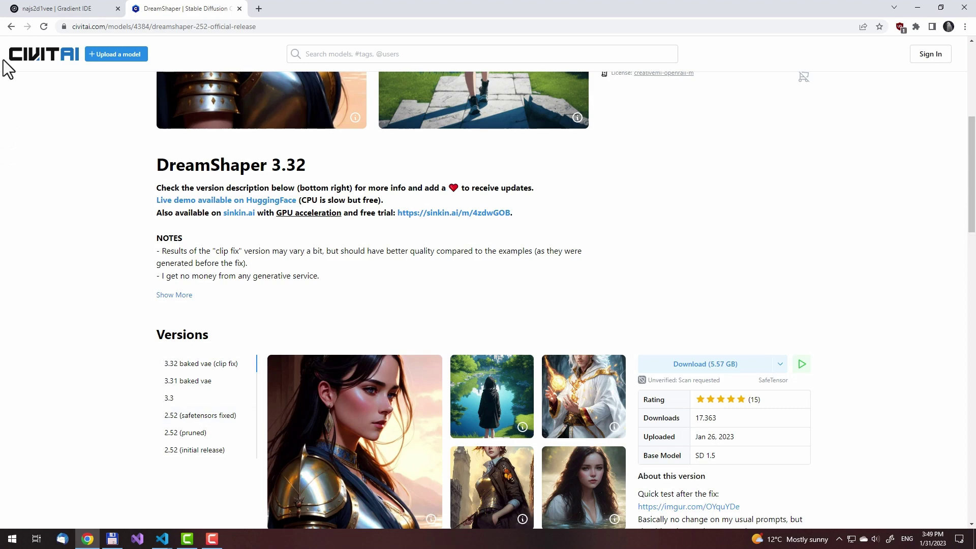
left_click(51, 9)
Open a notebook terminal, move up to storage/models with 'cd ..', list files with 'dir', and begin a wget command.
left_click(12, 149)
type("cd ..")
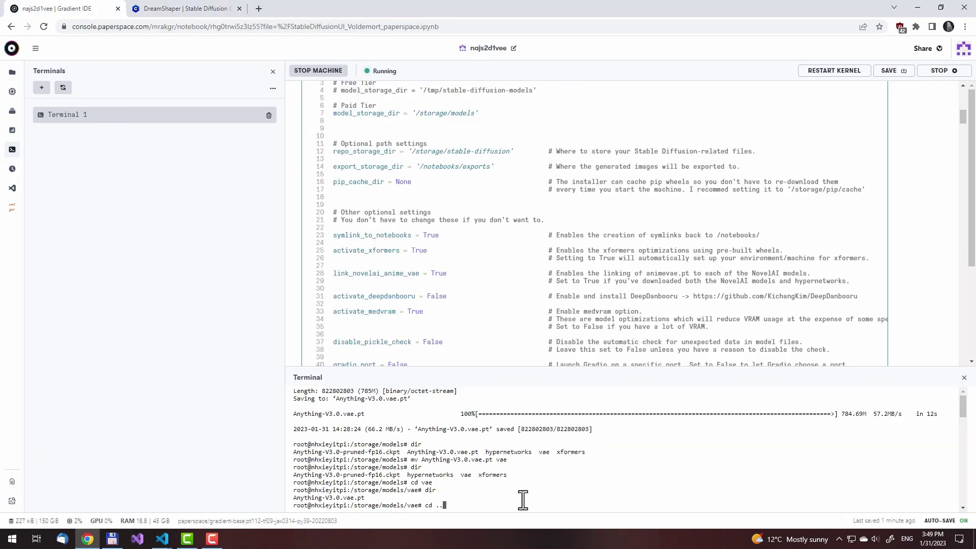
key("Return")
type("dir")
key("Return")
type("wge")
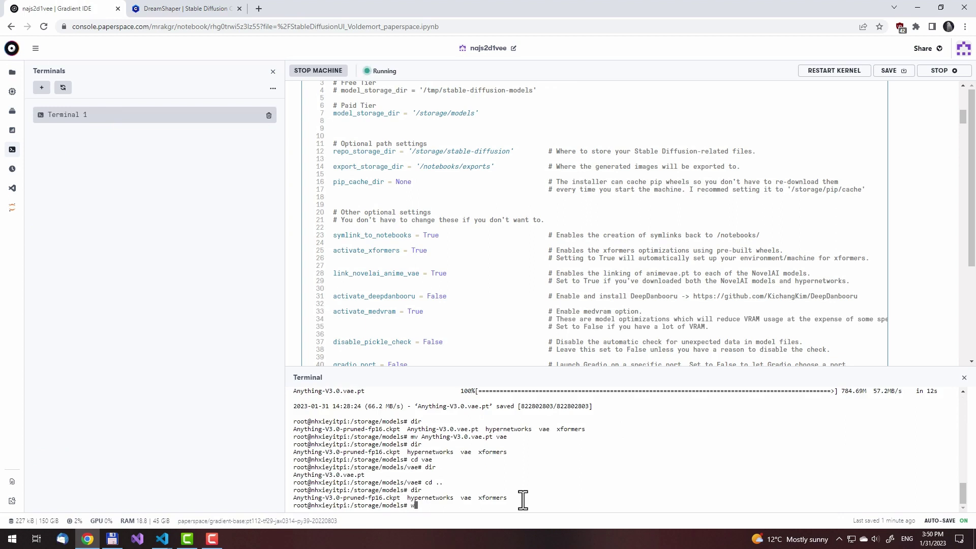
type("t")
type("--c")
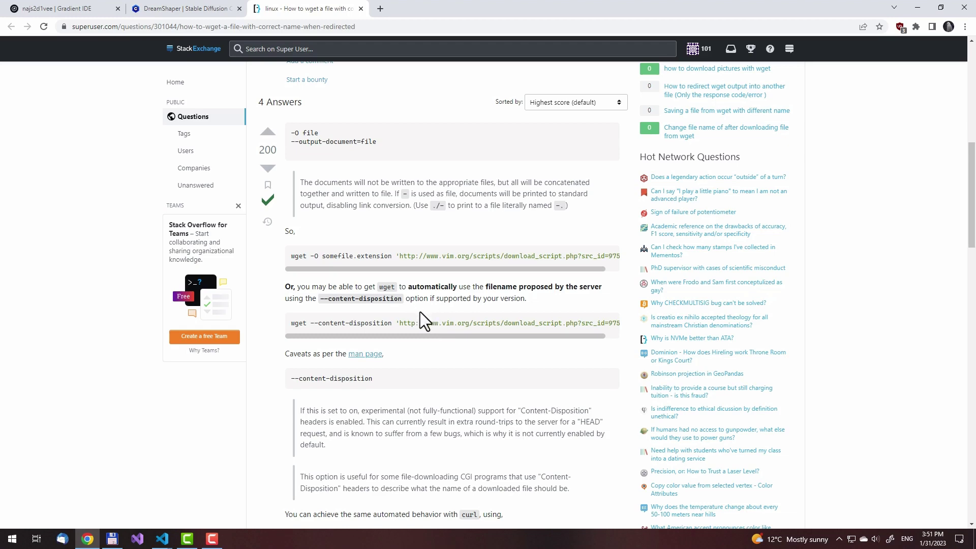
Return to the notebook terminal after reading the wget --content-disposition answer.
left_click(79, 9)
Run 'wget --content-disposition' with the quoted Civitai DreamShaper link to download the pruned model.
type("content")
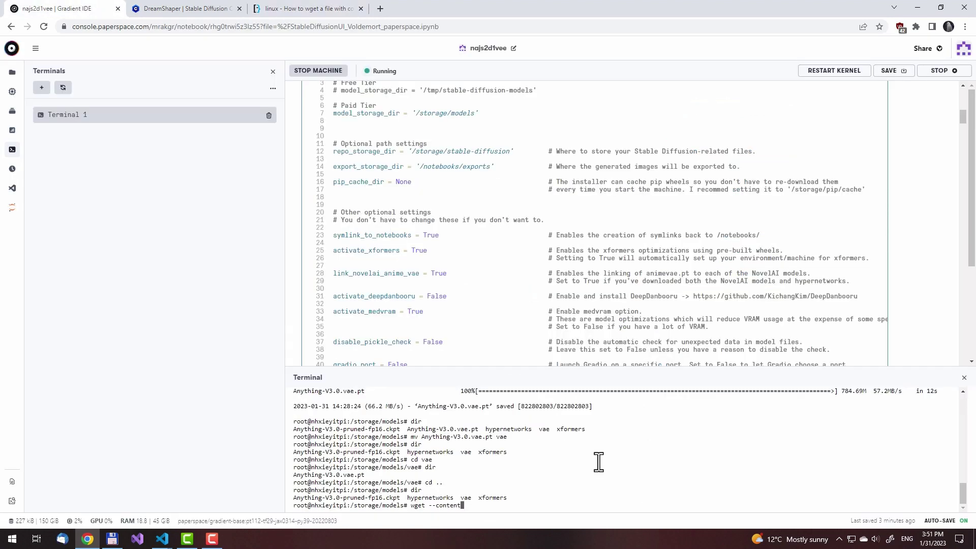
type("-disposition '")
type("https://civitai.com/api/download/models/6202?type=Pruned%20Model&format=SafeTensor")
type("'")
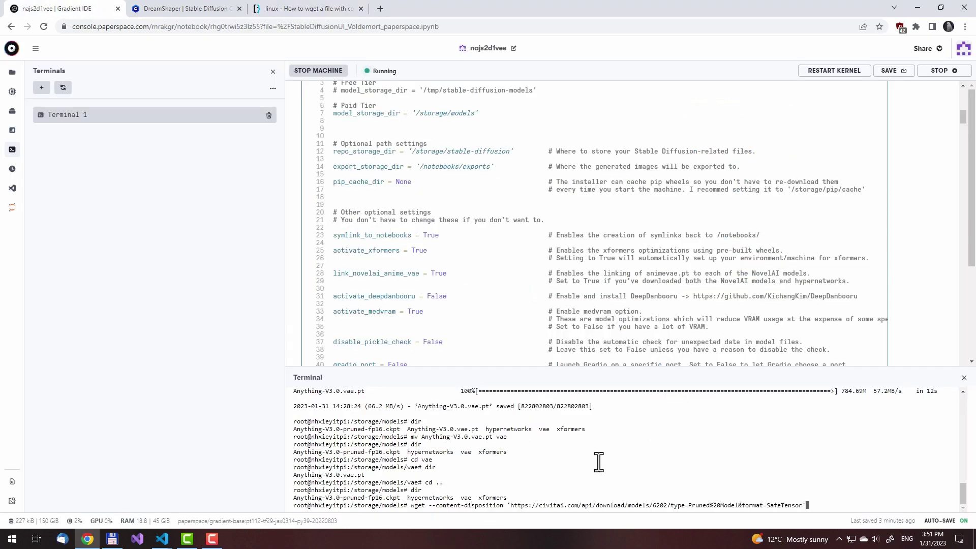
key("Return")
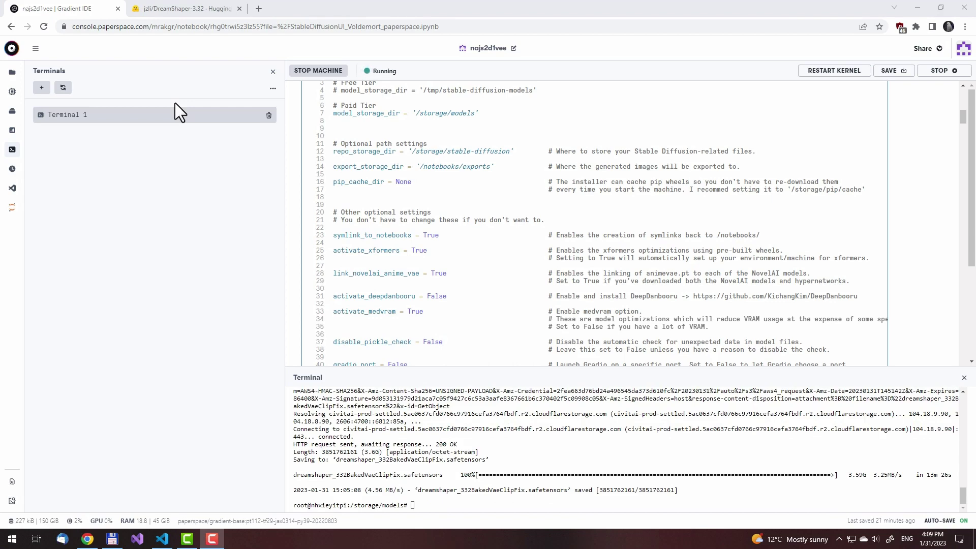
left_click(185, 8)
left_click(231, 53)
type("dreamshaper")
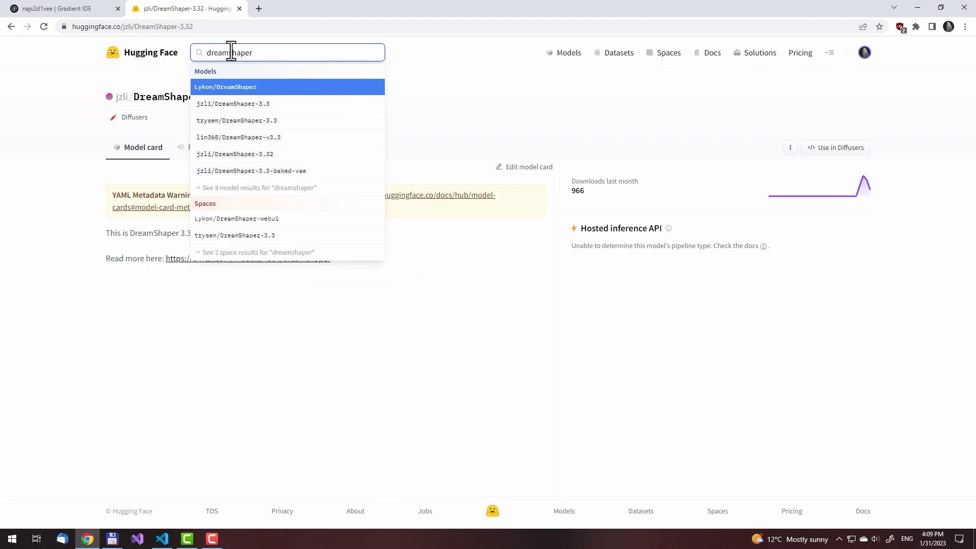
key("F10")
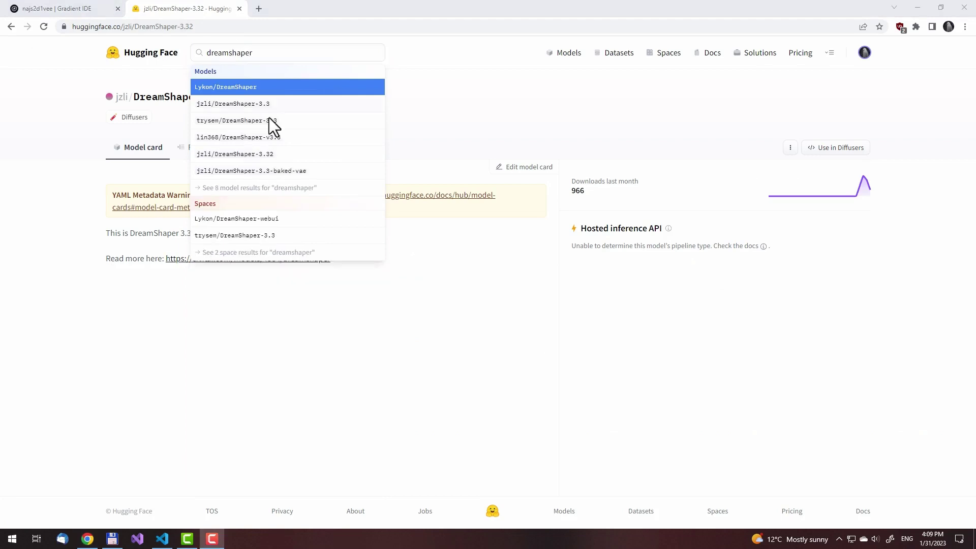
left_click(290, 157)
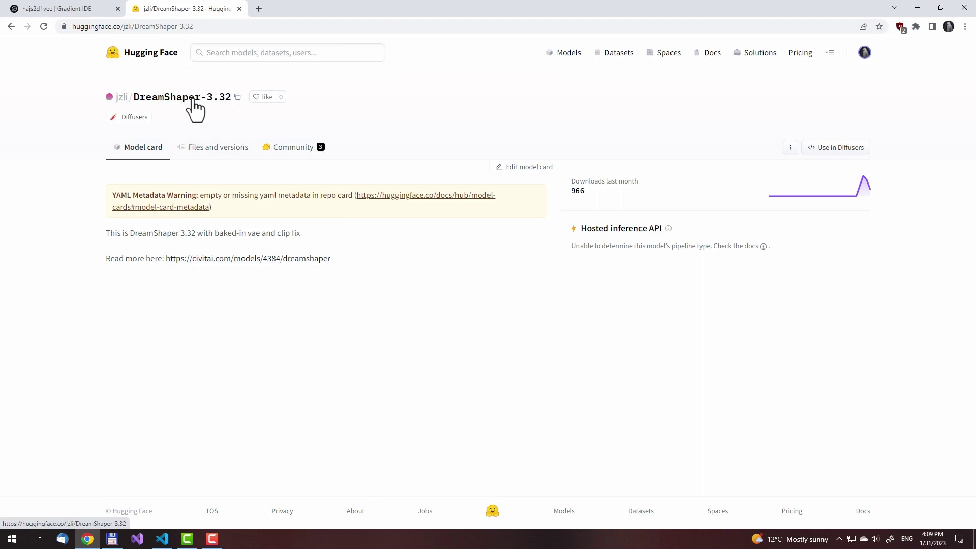
left_click(45, 10)
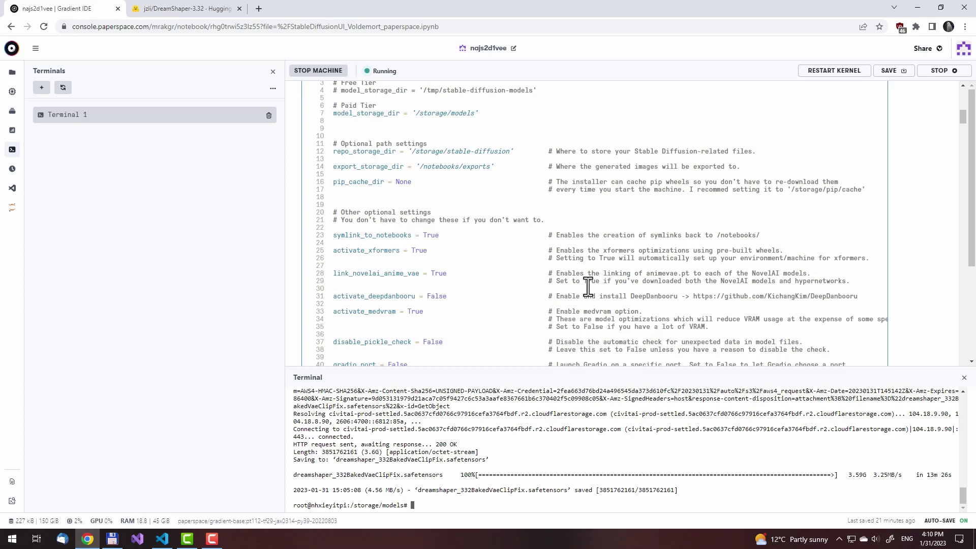
Close the terminal panel and the terminals sidebar to get back to the notebook cells.
left_click(965, 376)
left_click(273, 71)
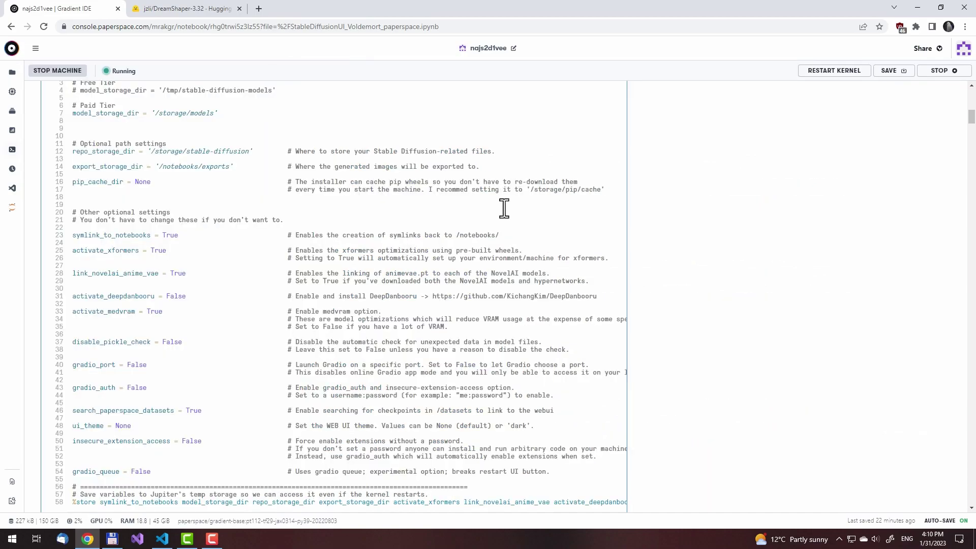
left_click_drag(969, 121, 928, 340)
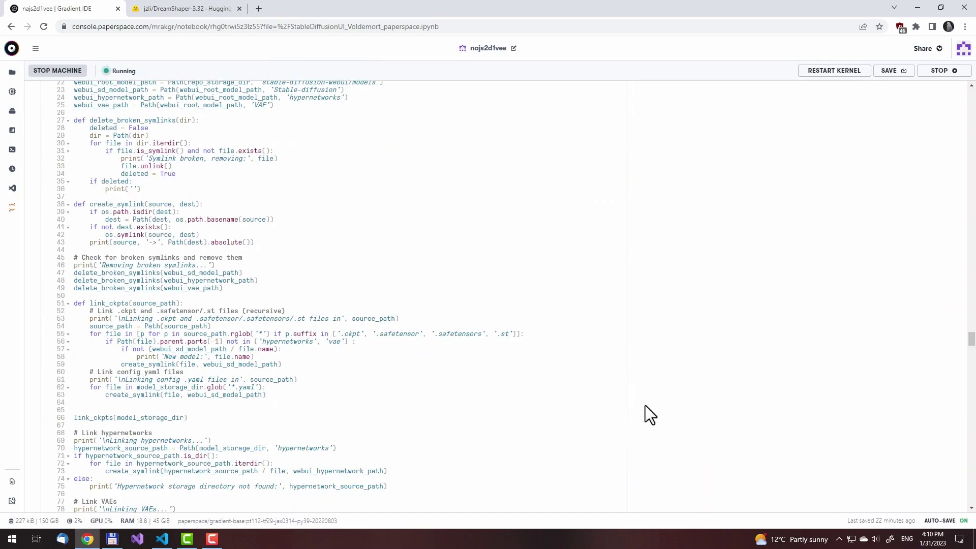
scroll(610, 382, "up", 5)
Run the model-linking cell and then the WebUI launch cell.
left_click(368, 216)
key("shift+Return")
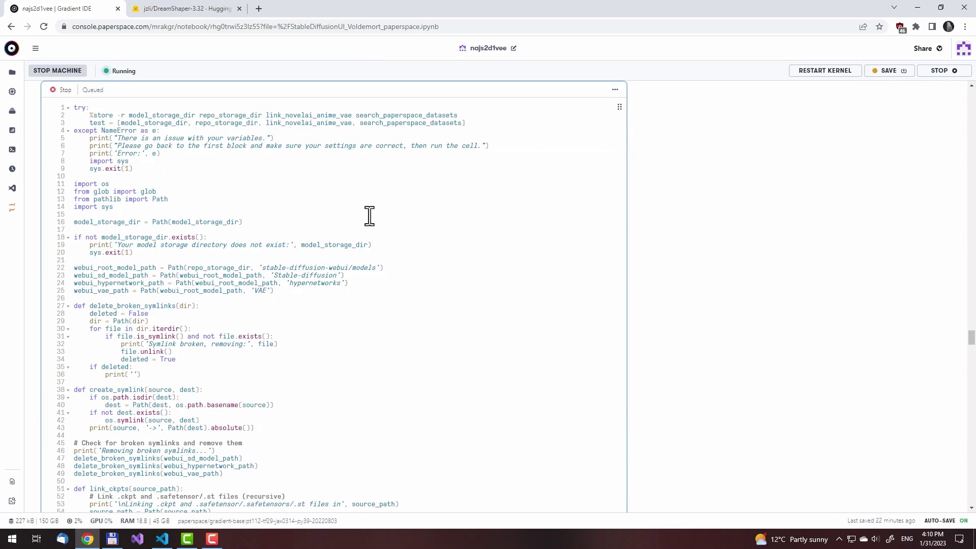
key("shift+Return")
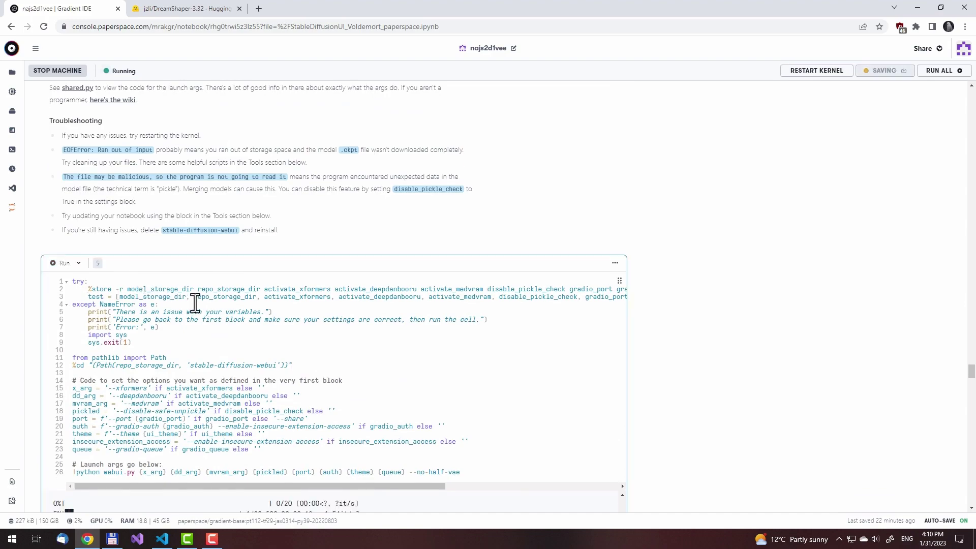
scroll(220, 265, "up", 10)
scroll(221, 267, "up", 6)
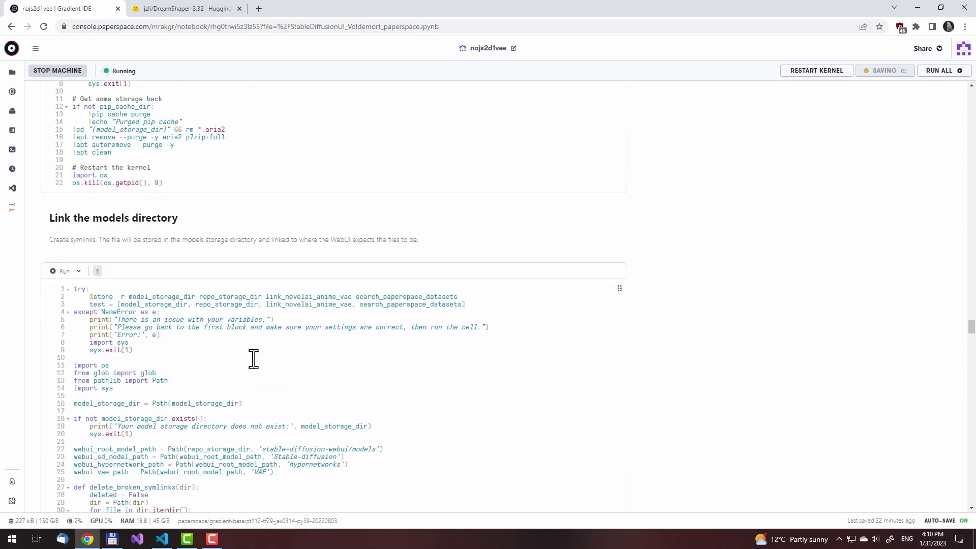
scroll(250, 345, "down", 4)
Rerun the model-linking and launch cells, then open the WebUI's gradio.live public link.
key("ctrl+Return")
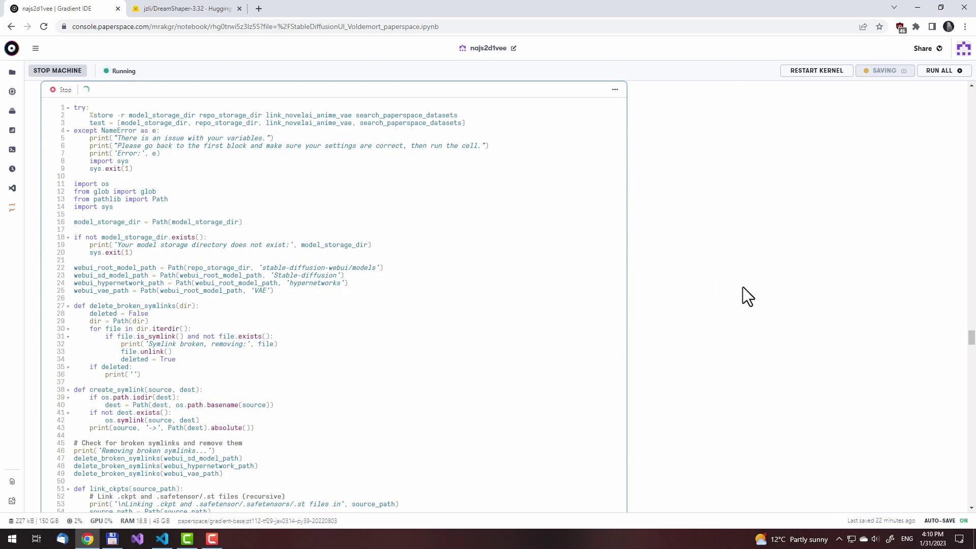
scroll(743, 287, "down", 10)
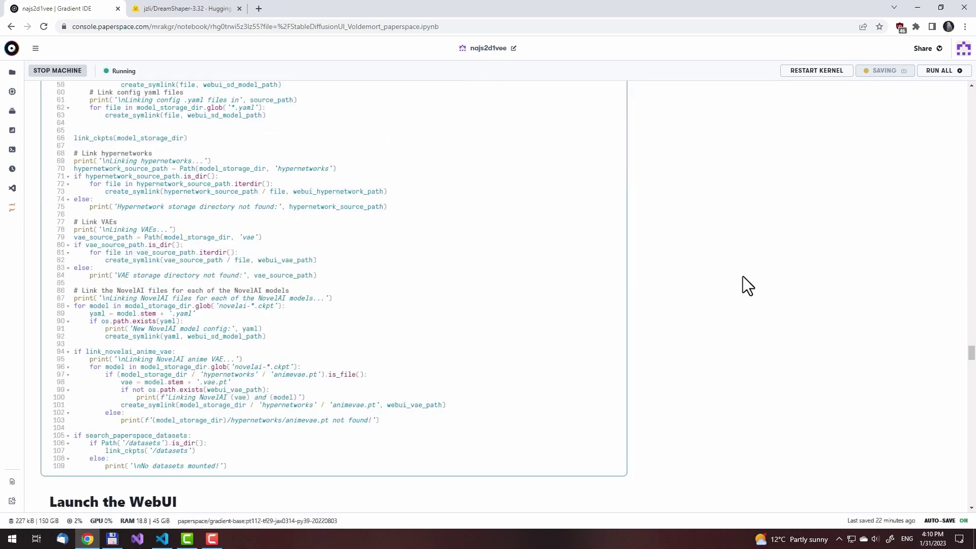
scroll(743, 276, "down", 15)
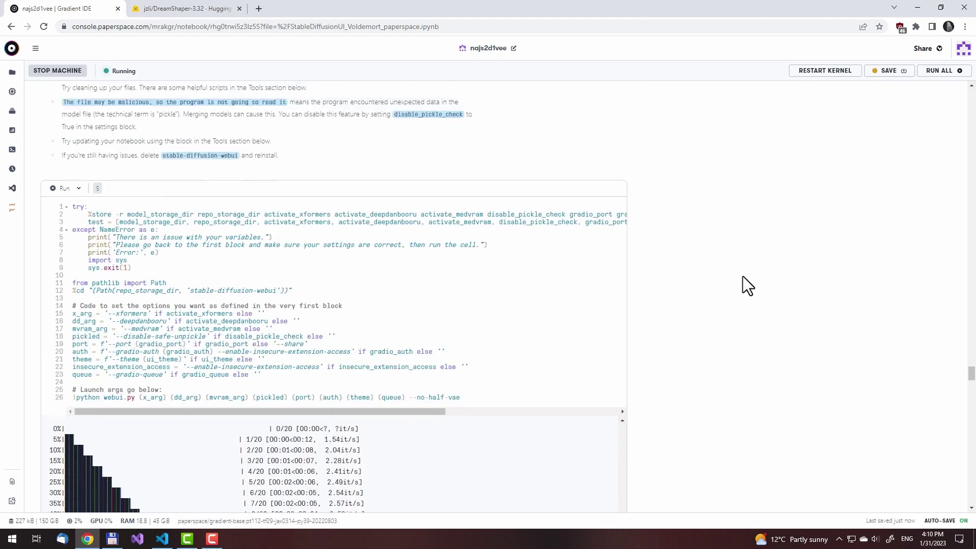
key("ctrl+Return")
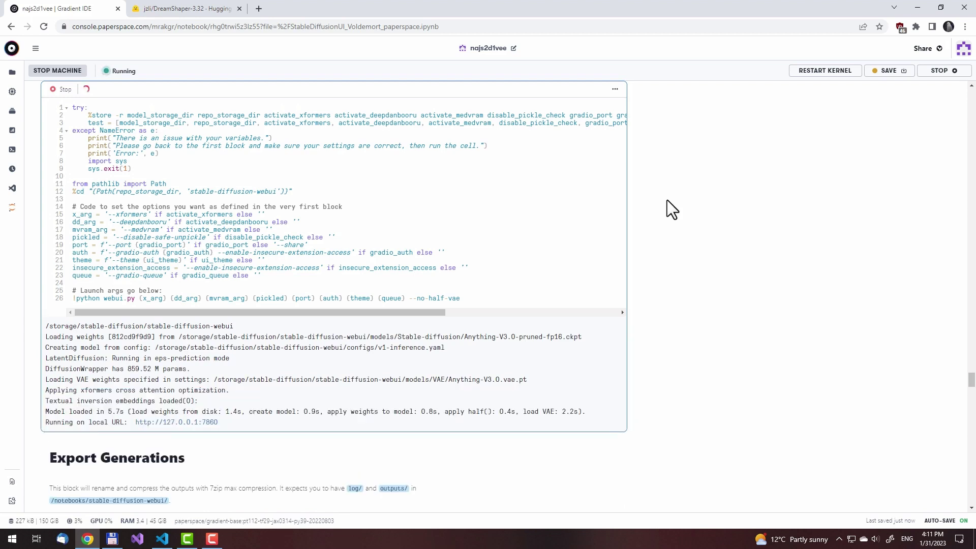
left_click(268, 433)
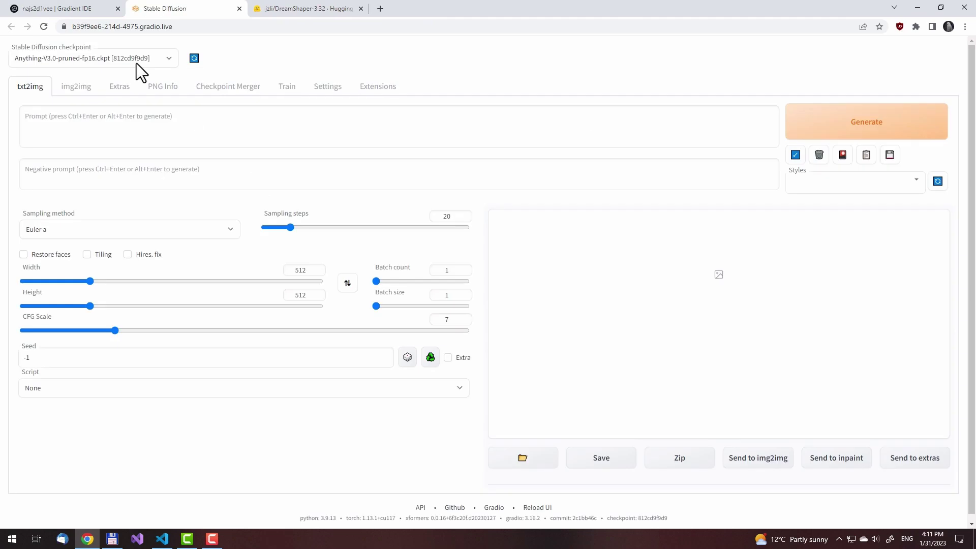
Switch the checkpoint to dreamshaper_332BakedVaeClipFix and enter the prompt 'beautiful girl'.
left_click(136, 63)
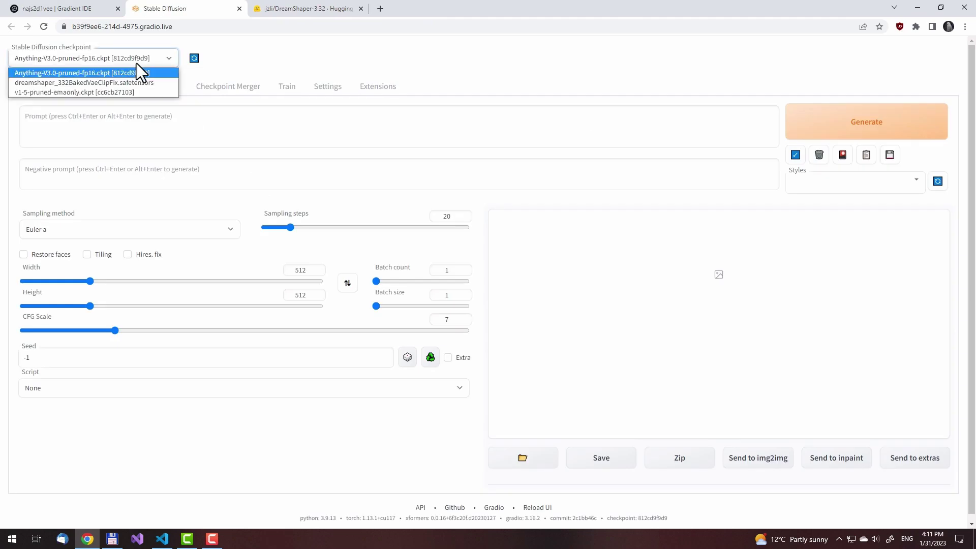
left_click(131, 81)
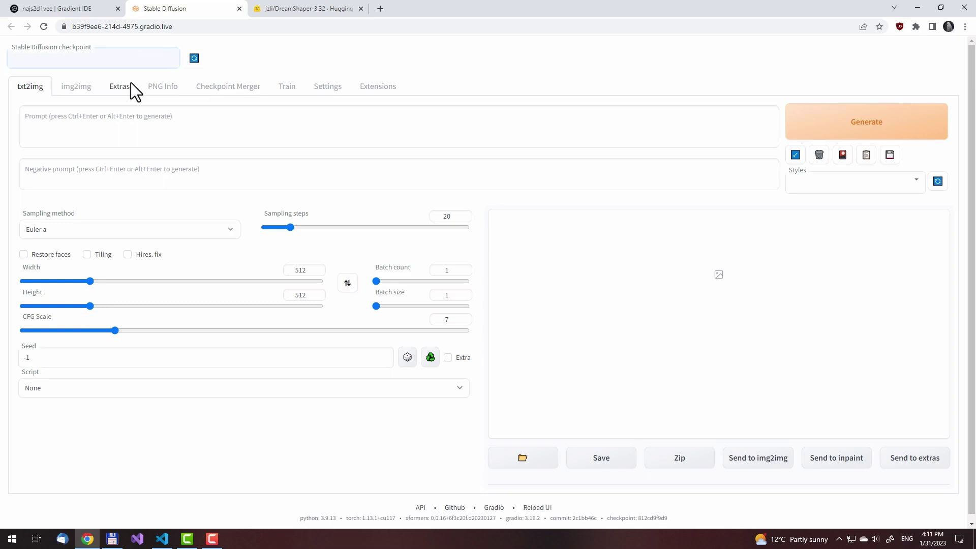
left_click(146, 126)
type("beau")
type("tiful girl")
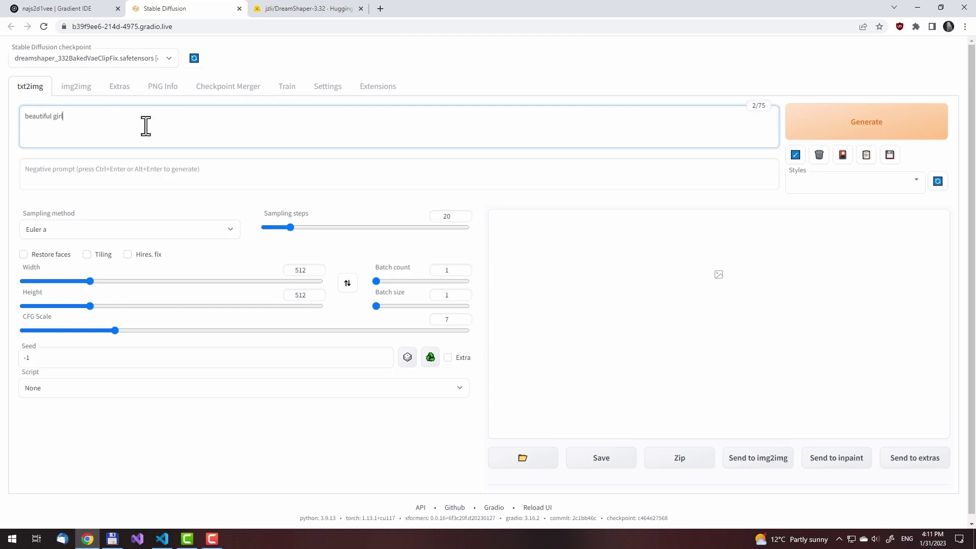
Set batch size to 7 and generate the images.
left_click(376, 306)
left_click_drag(381, 306, 455, 306)
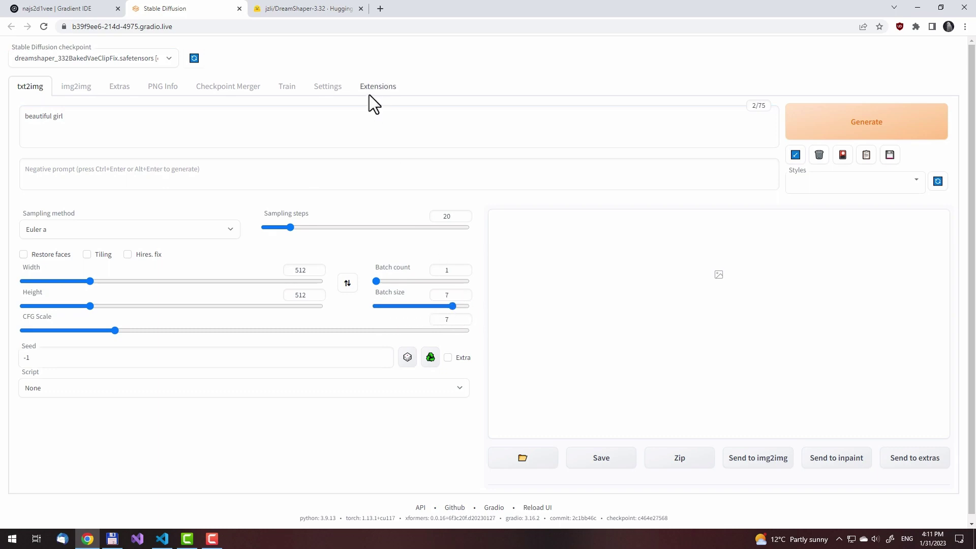
left_click(321, 120)
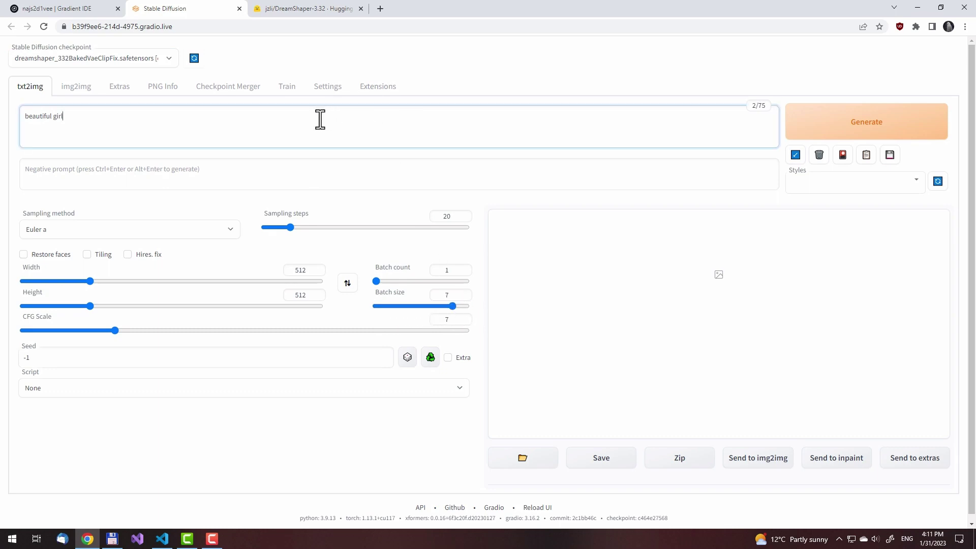
key("ctrl+Return")
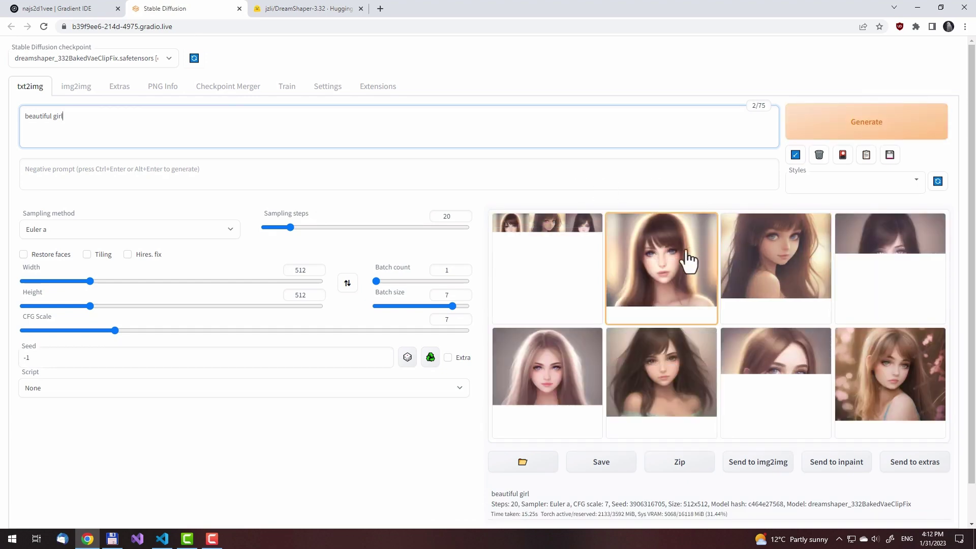
View the second image full-screen and step through every result to the grid, then exit.
left_click(686, 256)
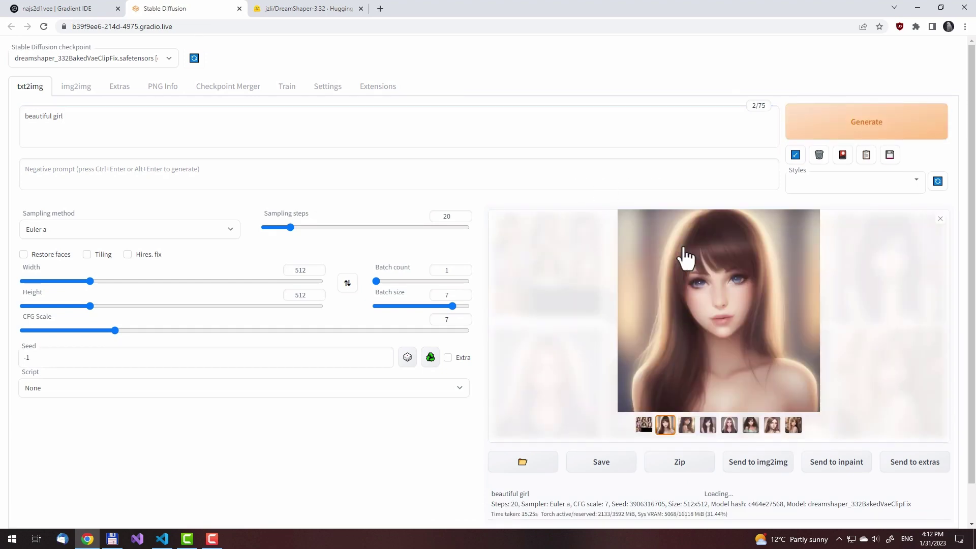
left_click(802, 260)
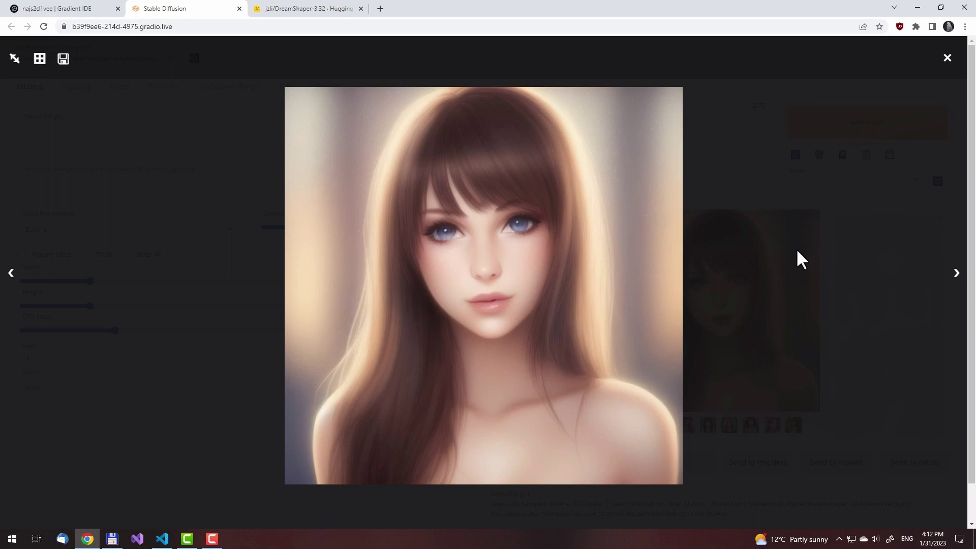
key("Right")
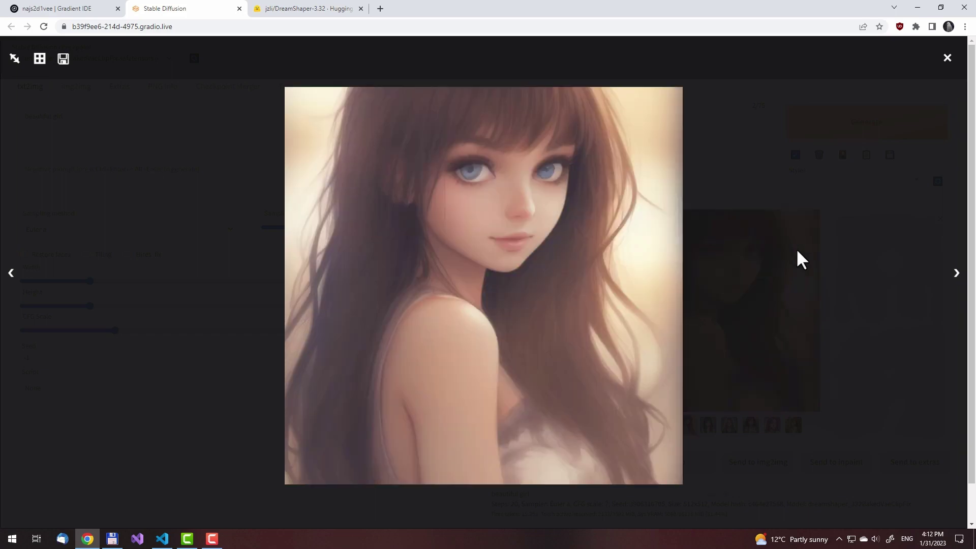
key("Right")
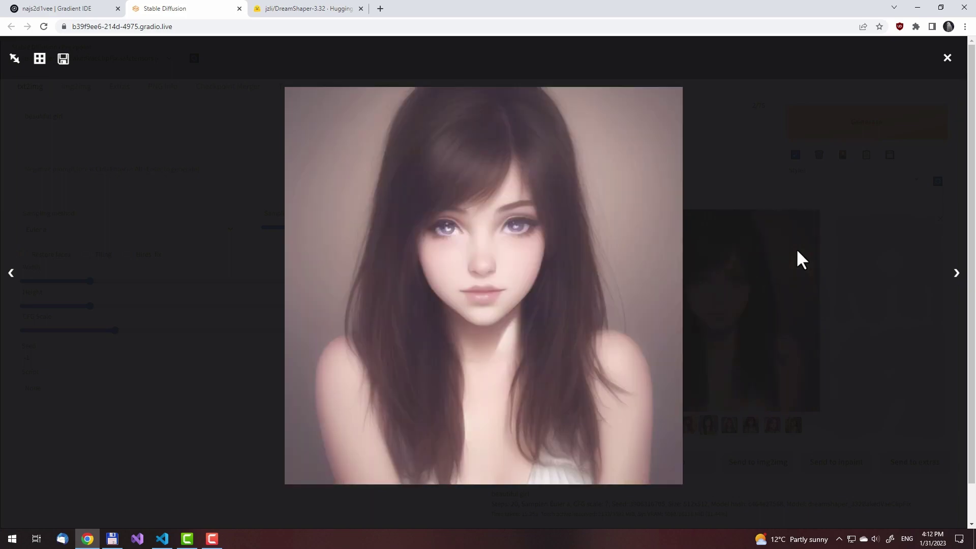
key("Right")
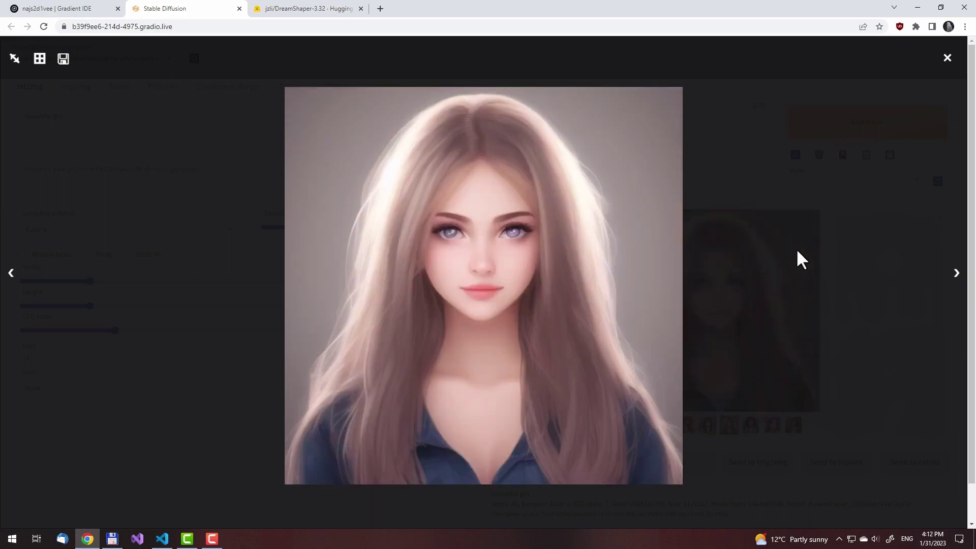
key("Right")
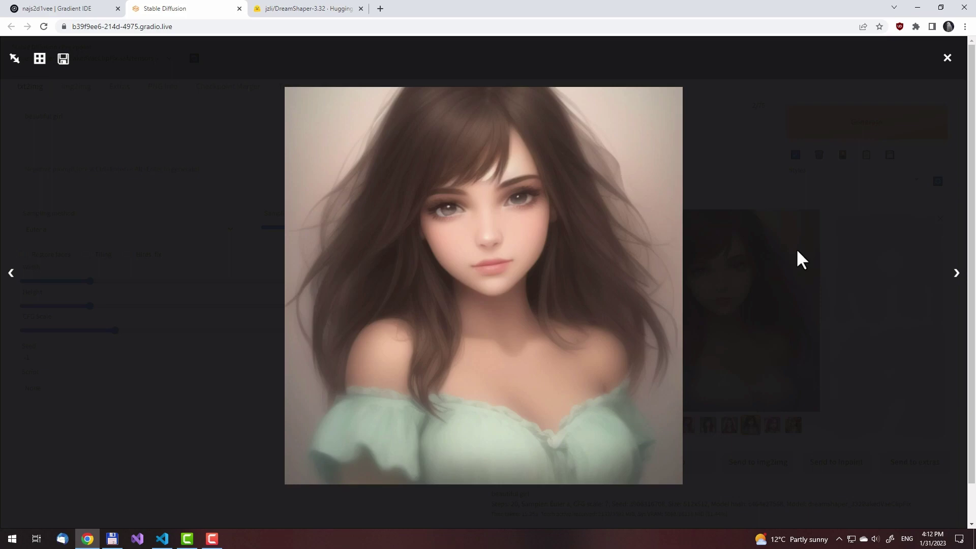
key("Right")
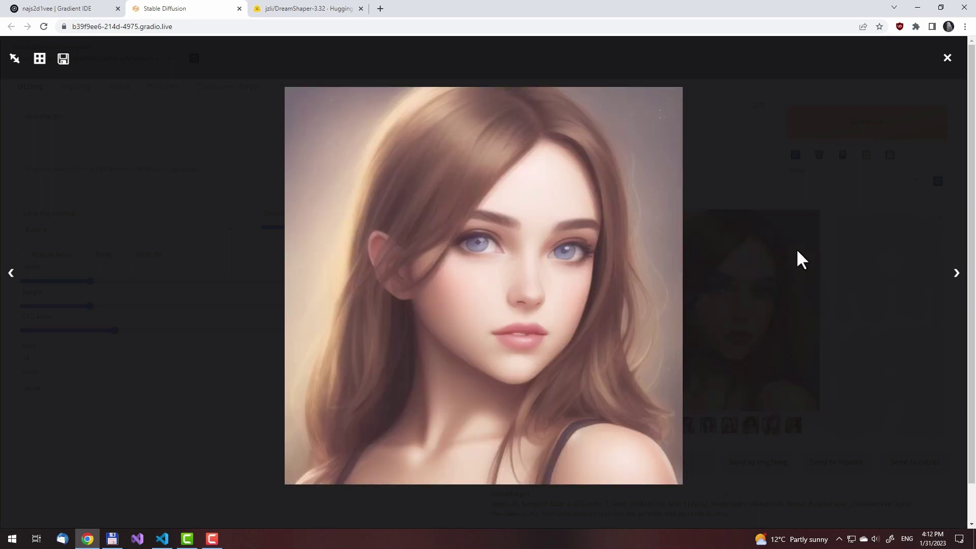
key("Right")
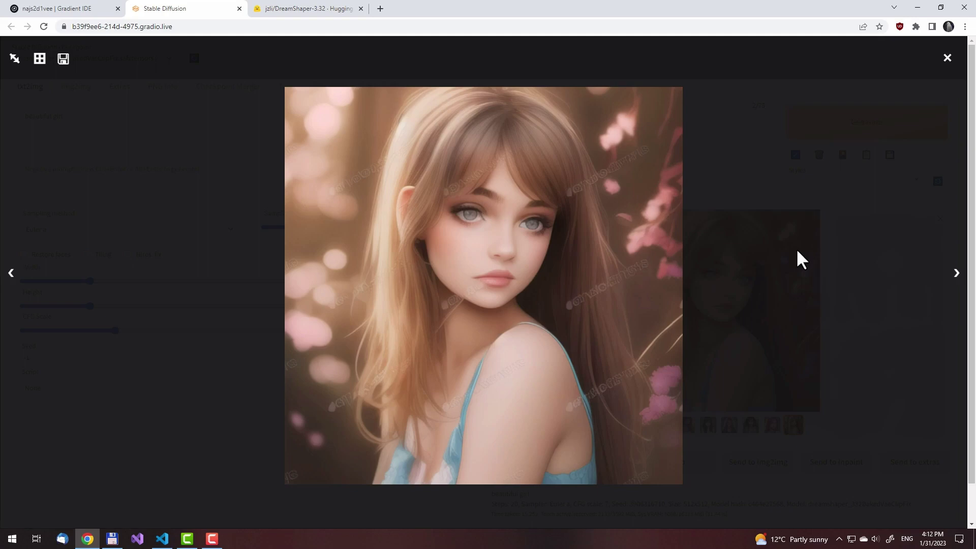
key("Right")
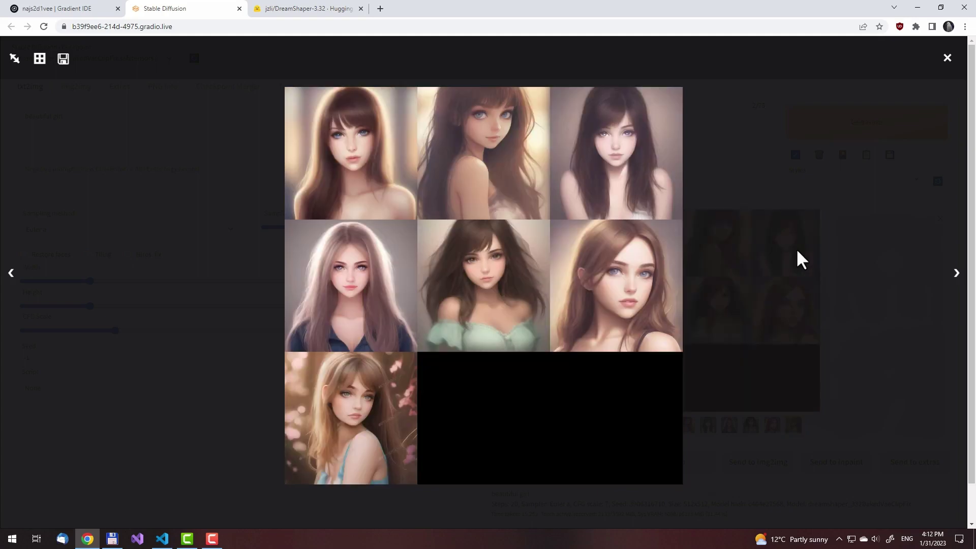
key("Escape")
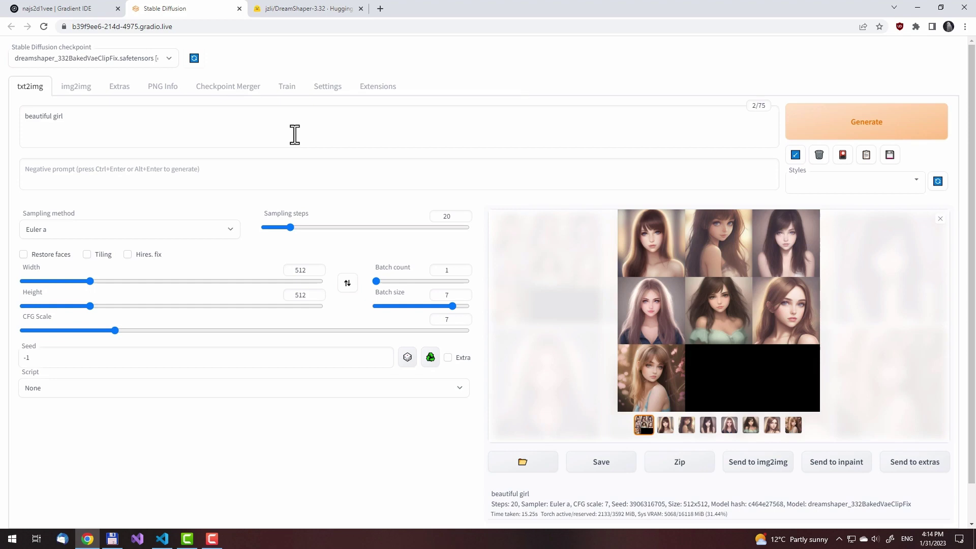
Reopen the grid full-screen, step through the portraits back to the pink-flower one, and close the view.
left_click(669, 296)
key("Right")
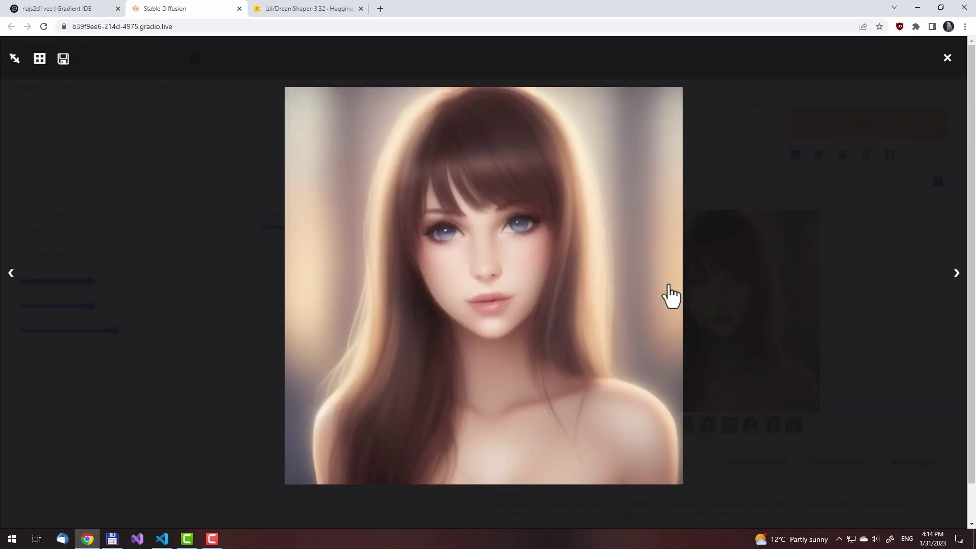
key("Right")
key("Right")
key("Right")
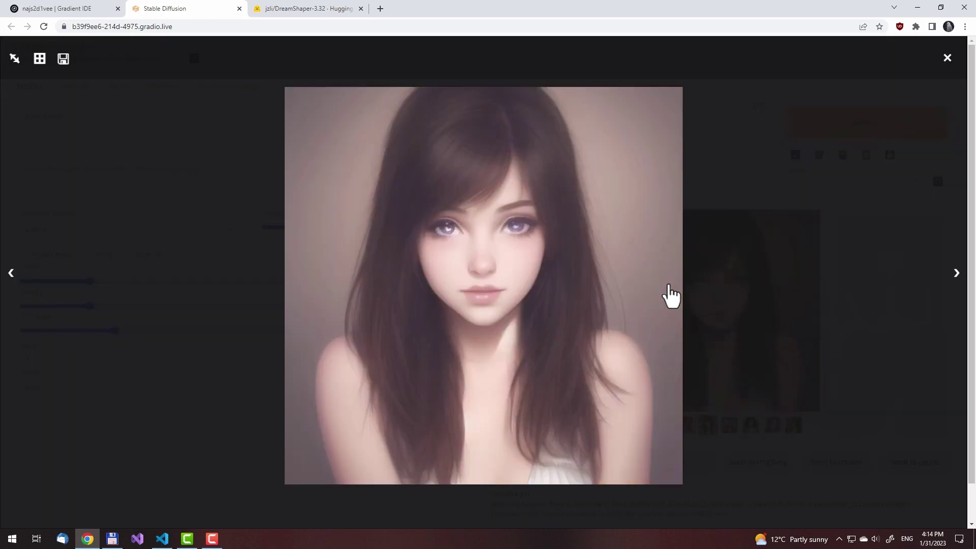
key("Right")
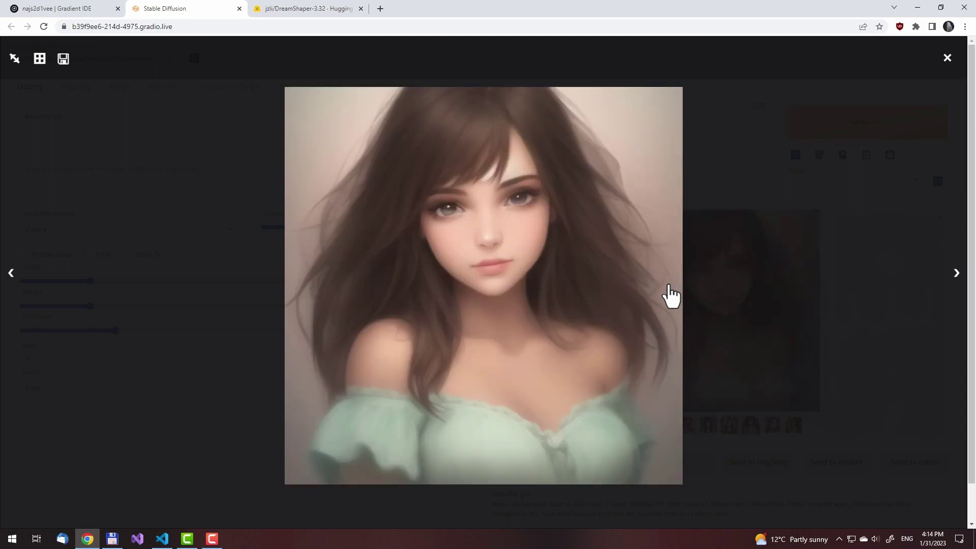
key("Right")
key("Right")
key("Right")
key("Left")
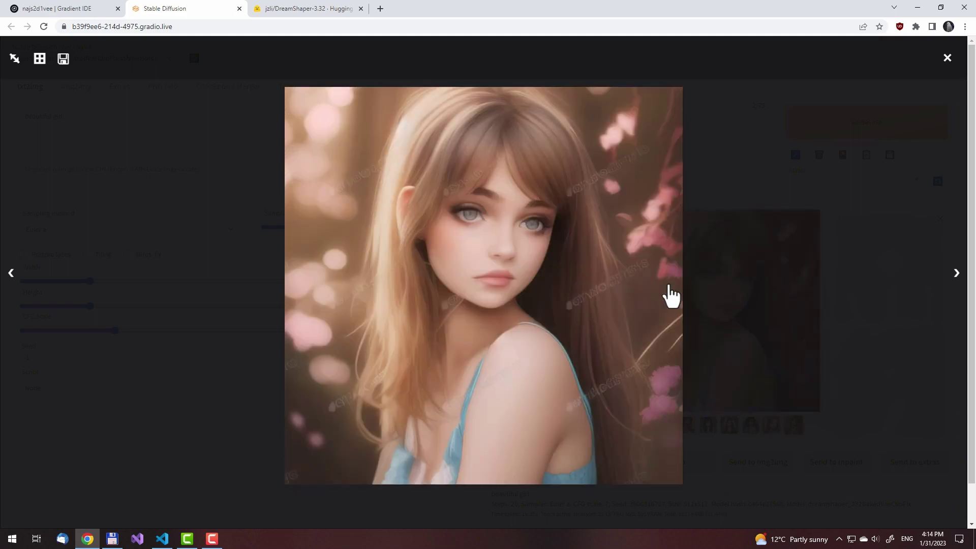
key("Left")
key("Left")
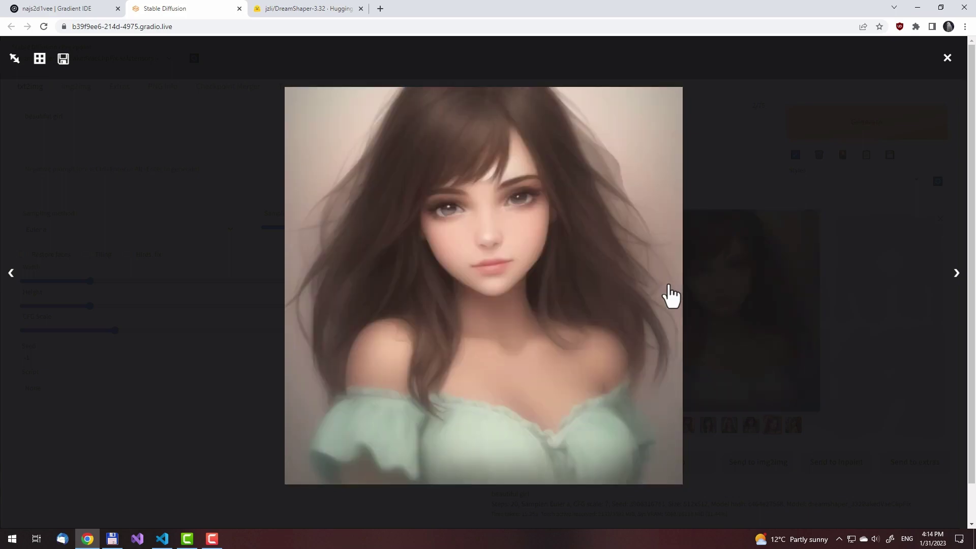
key("Left")
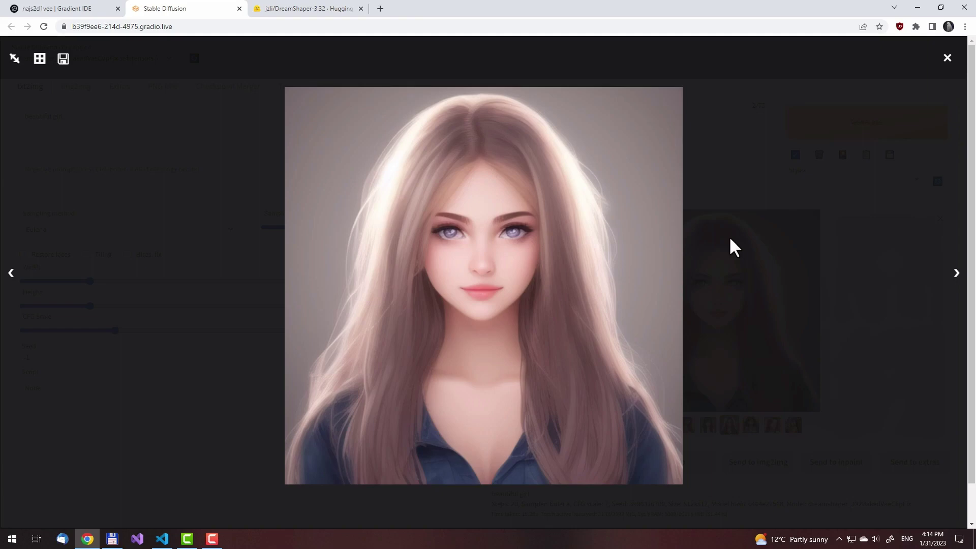
left_click(767, 218)
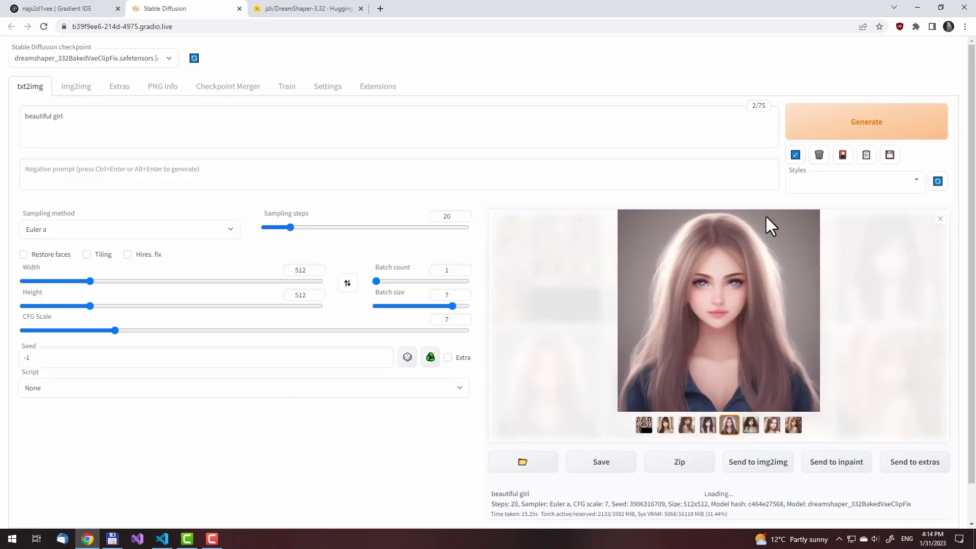
Send the chosen portrait to img2img with Just resize (latent upscale) at 1280×1280.
left_click(742, 471)
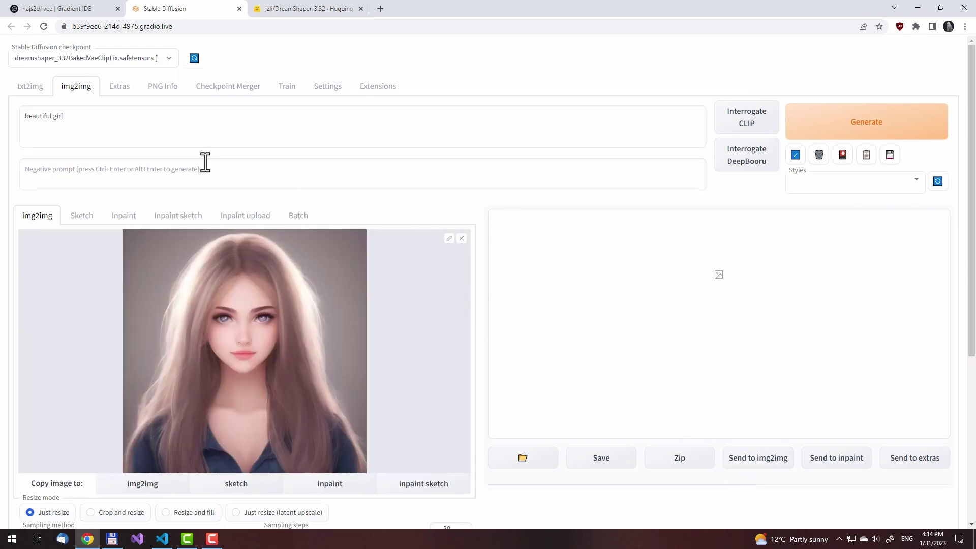
scroll(95, 261, "down", 2)
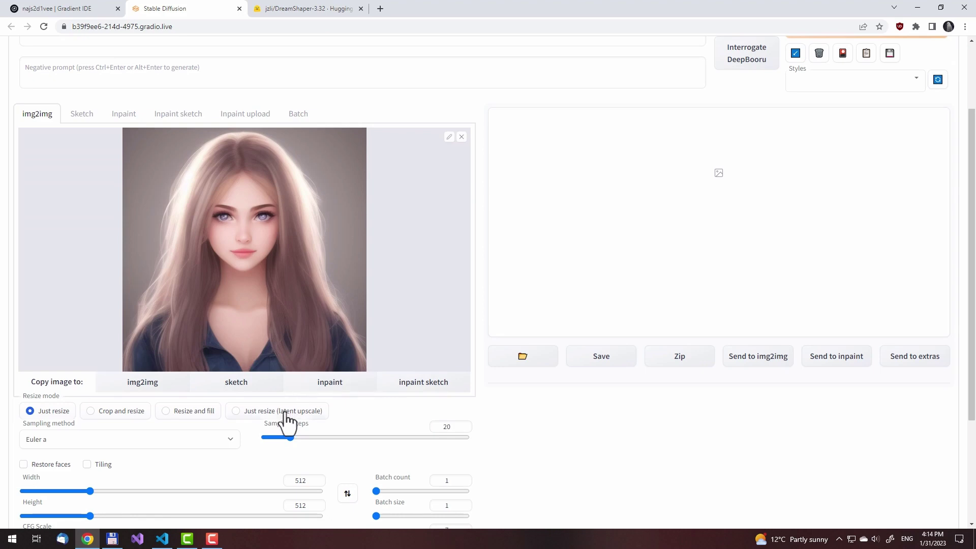
left_click(327, 411)
scroll(307, 331, "down", 3)
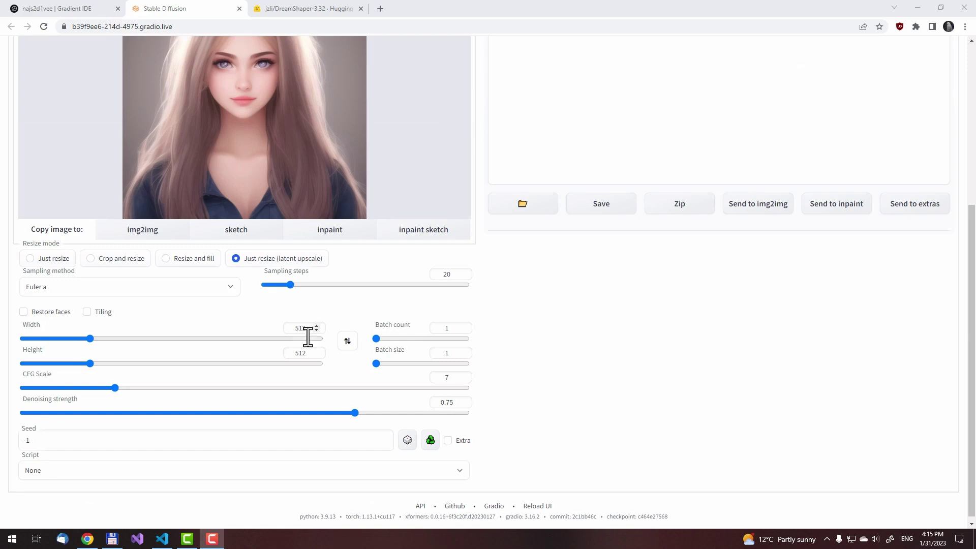
double_click(302, 328)
type("12")
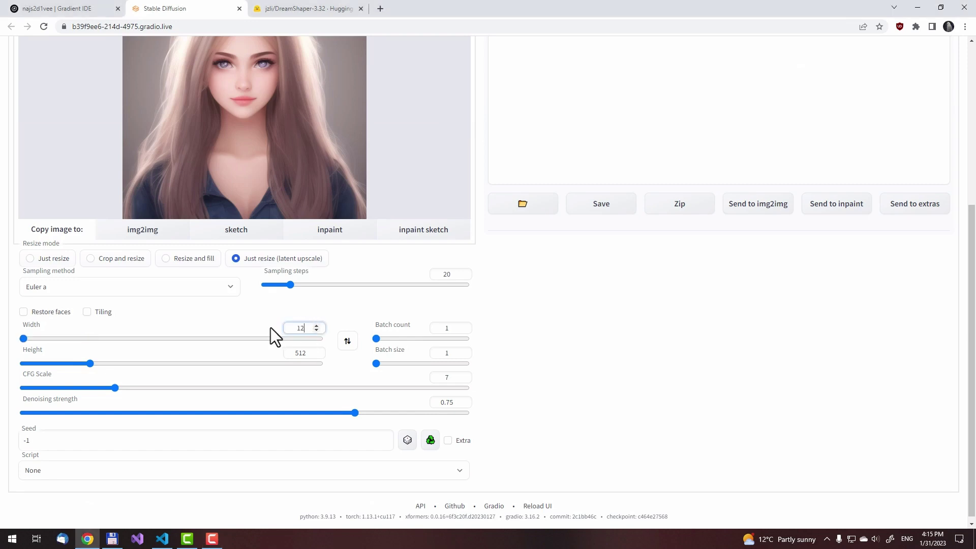
type("80")
left_click_drag(305, 352, 263, 349)
type("1280")
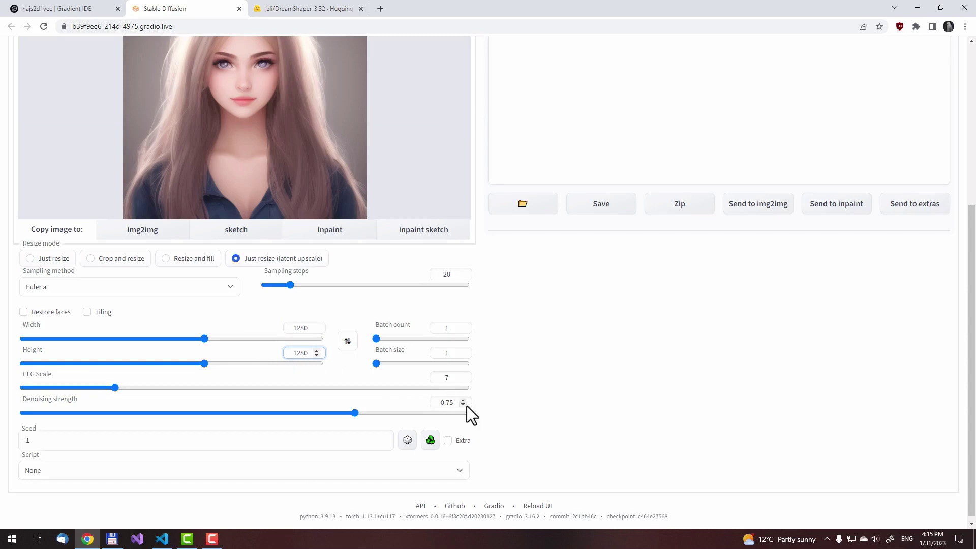
Set denoising strength 0.65, sampler DPM++ 2M Karras and batch size 2.
left_click_drag(463, 406, 463, 406)
left_click(161, 292)
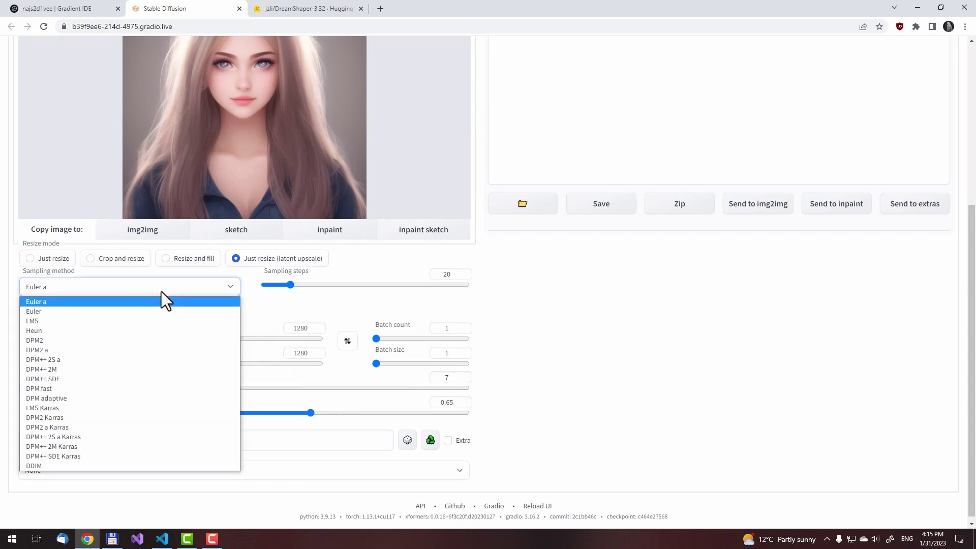
left_click(113, 446)
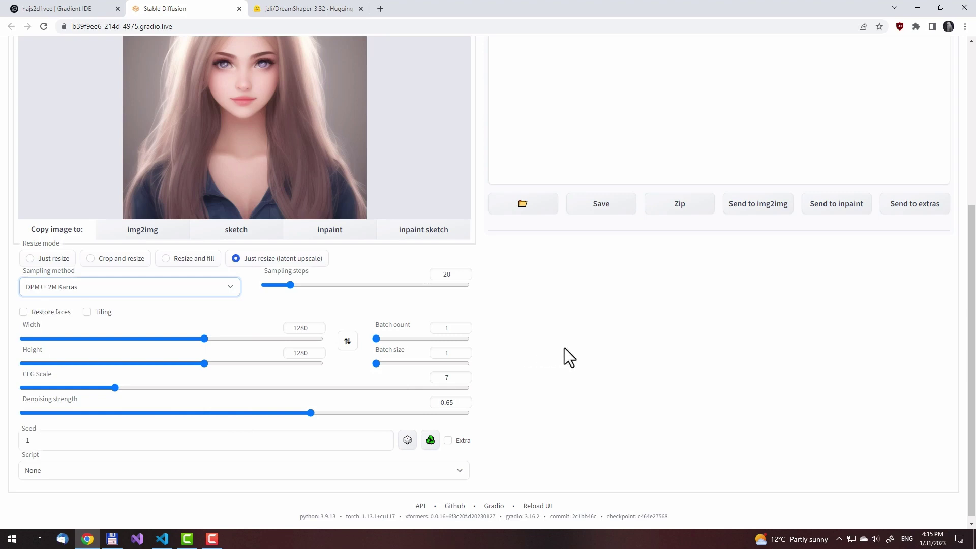
scroll(562, 348, "up", 1)
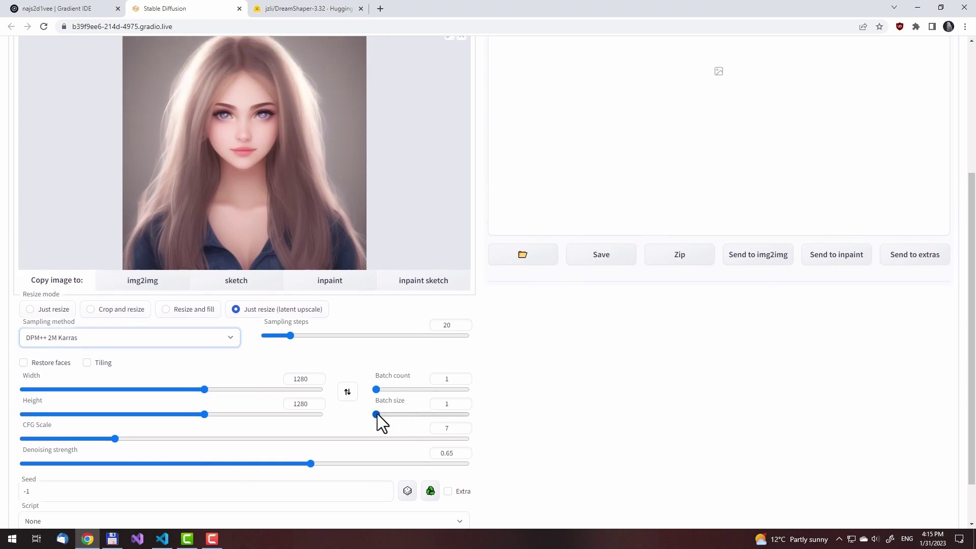
left_click_drag(377, 415, 389, 414)
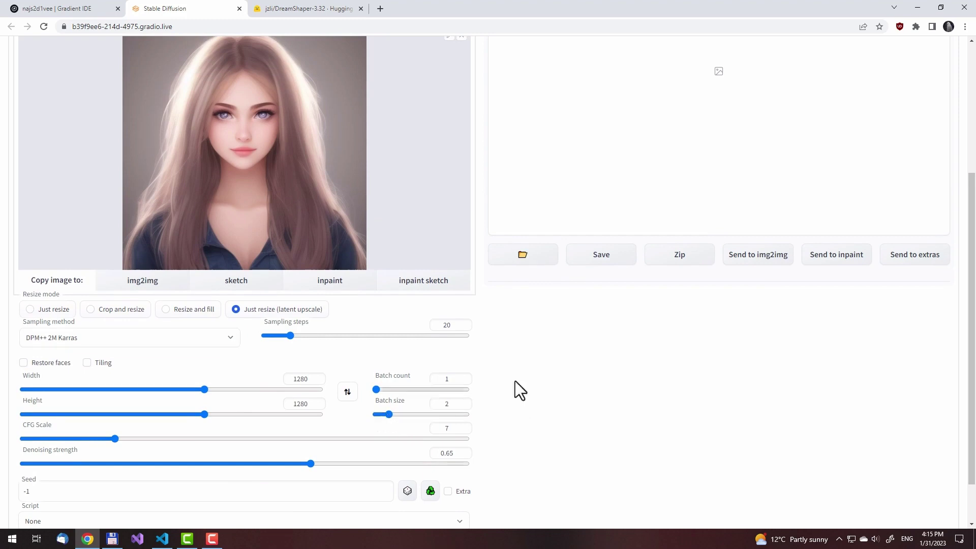
scroll(646, 363, "up", 3)
scroll(593, 301, "down", 2)
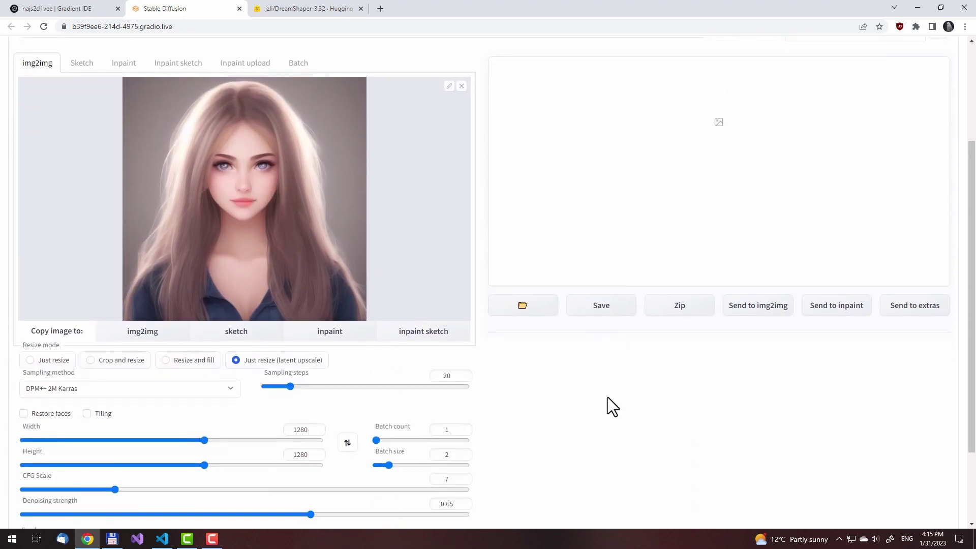
scroll(607, 397, "up", 3)
Generate the two upscaled images and open the first result full-screen.
left_click(852, 127)
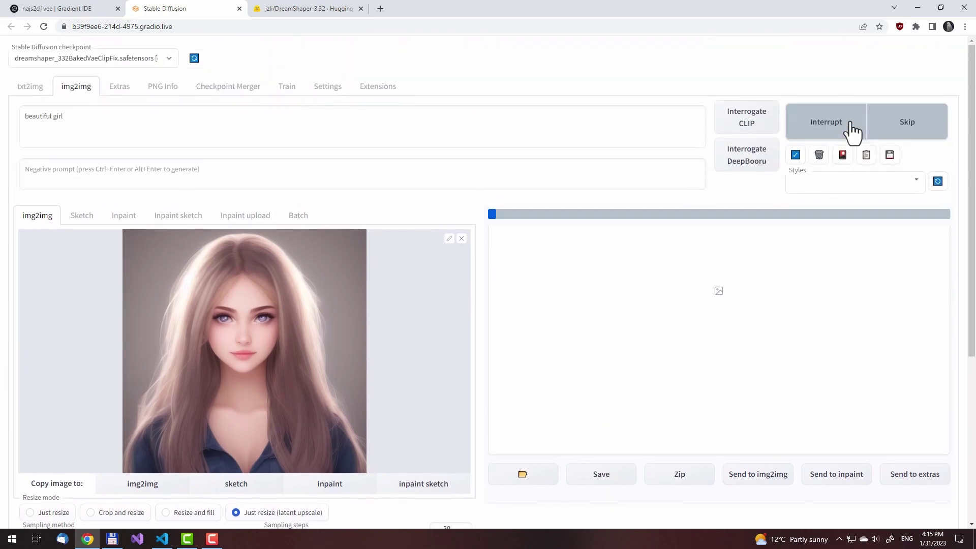
scroll(613, 347, "down", 1)
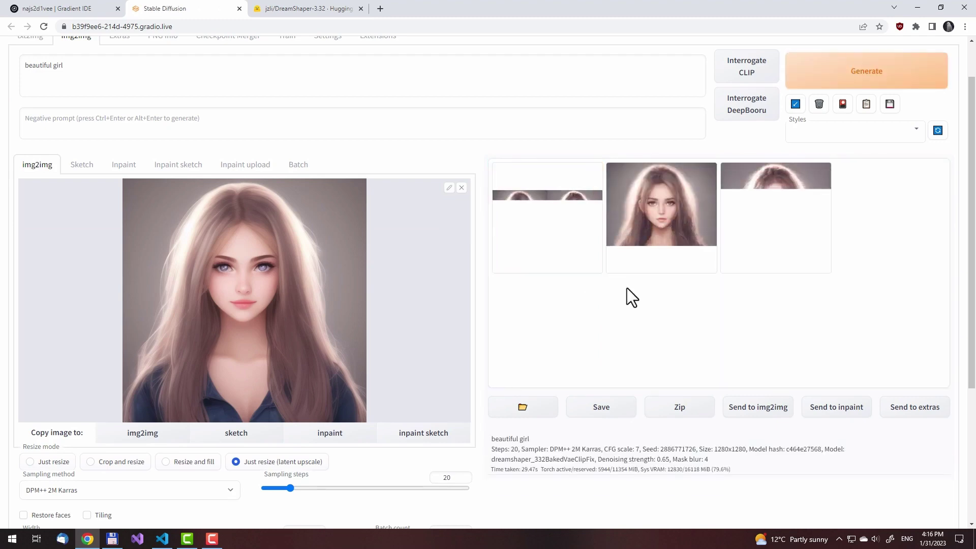
left_click(635, 218)
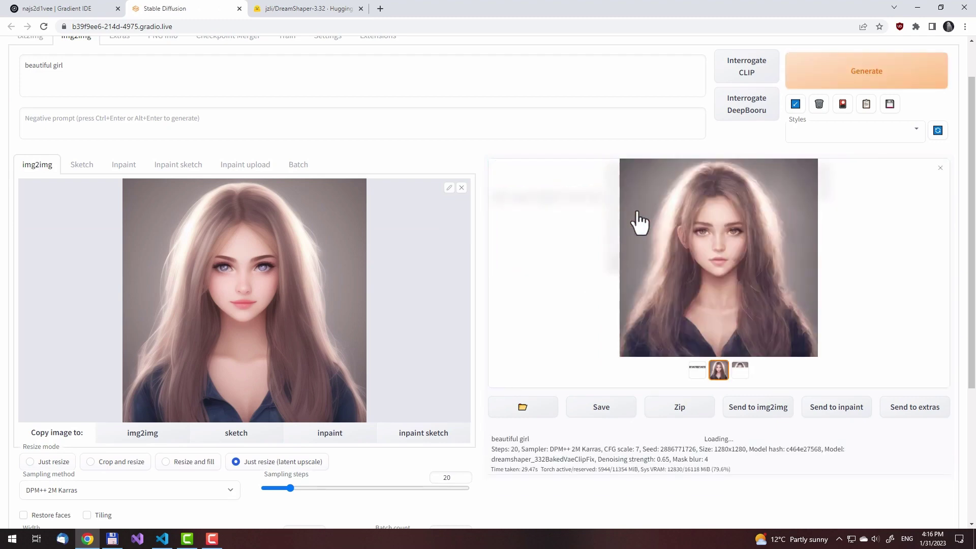
left_click(686, 234)
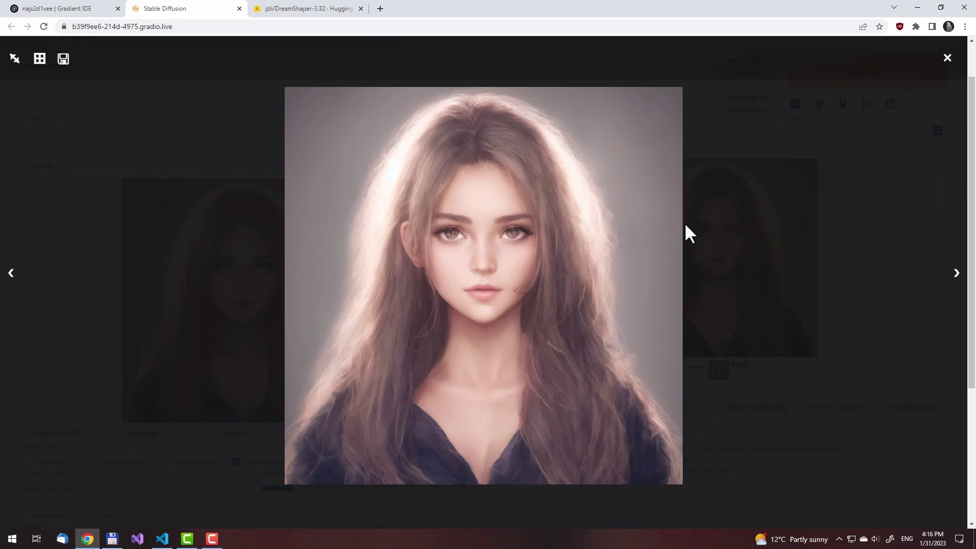
Inspect the first result at full 1280×1280 resolution, close the viewer, and select the second result.
left_click(15, 60)
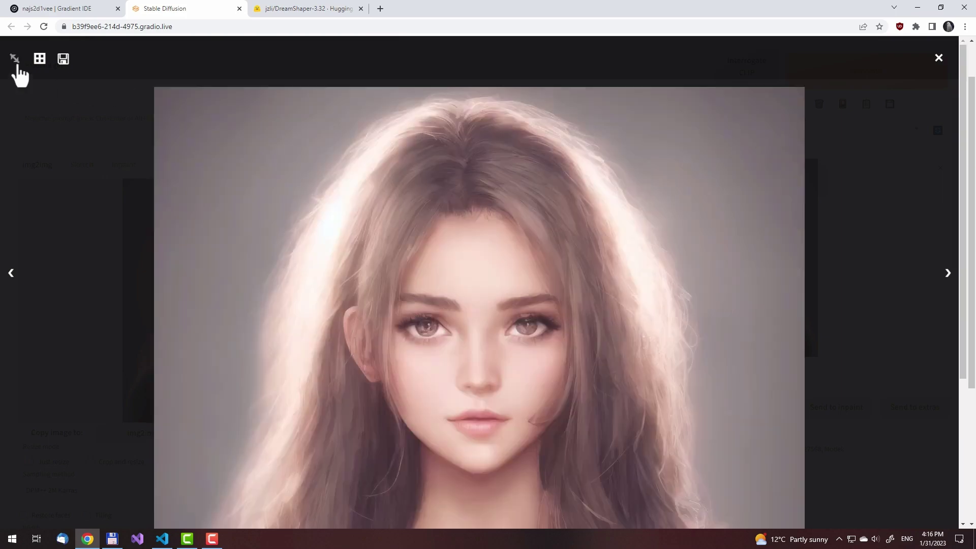
scroll(568, 224, "down", 4)
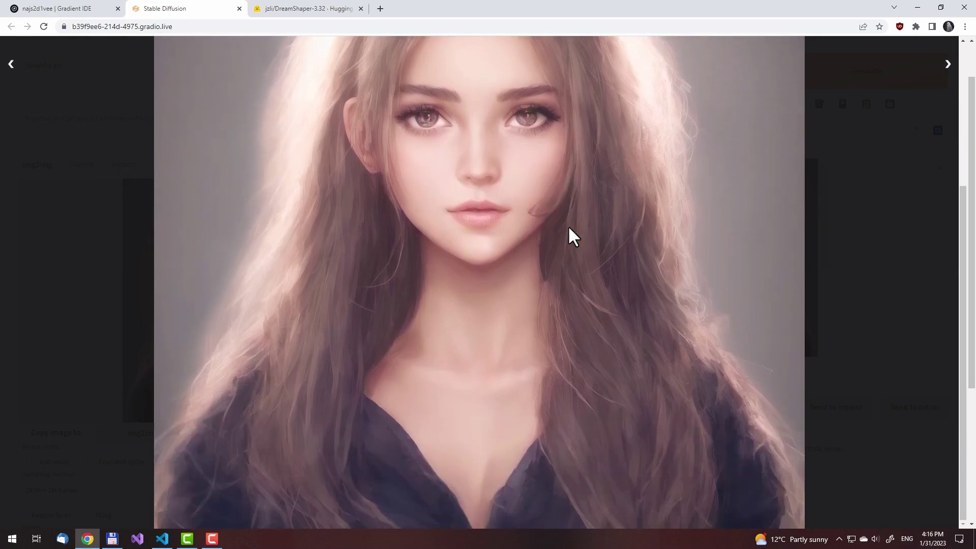
scroll(569, 225, "up", 1)
scroll(568, 225, "up", 2)
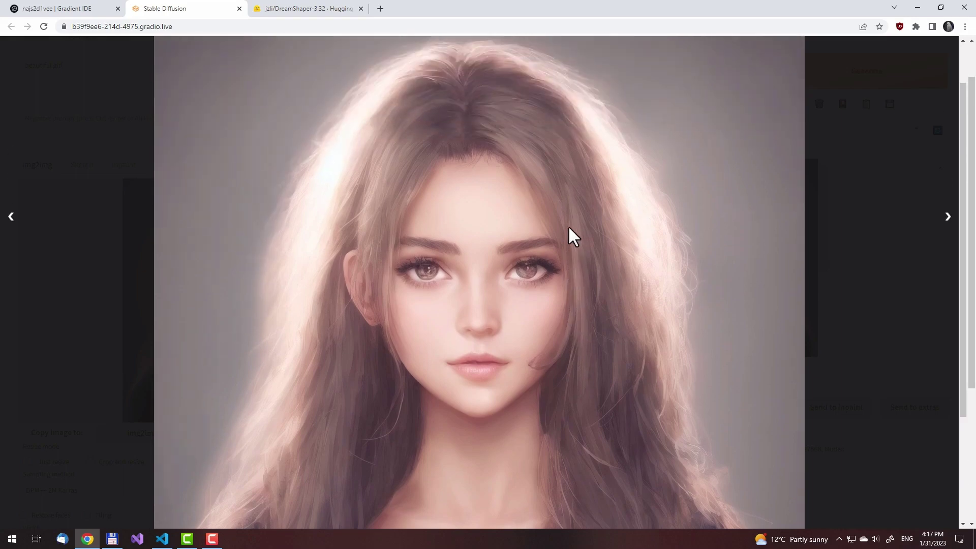
scroll(568, 225, "up", 1)
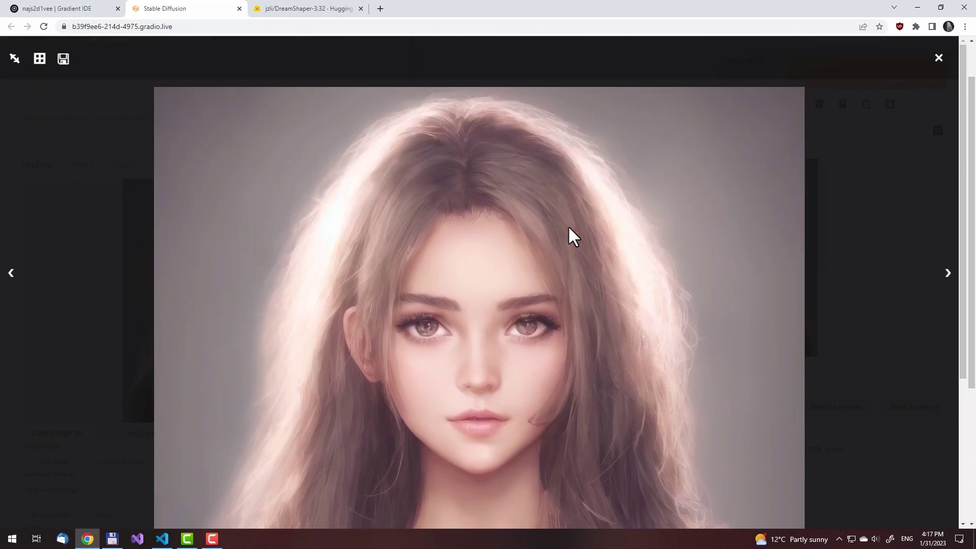
left_click(867, 196)
left_click(739, 373)
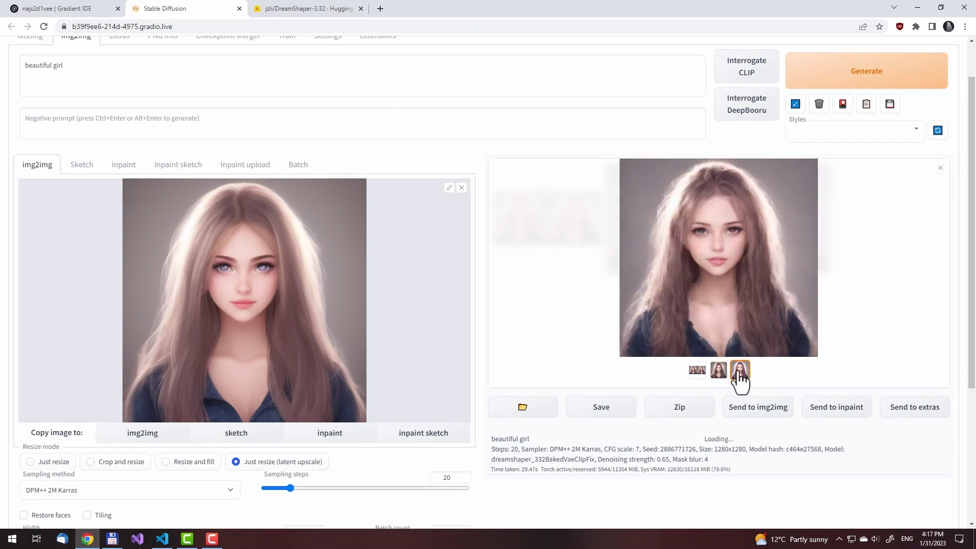
Open the second upscaled portrait in the lightbox, inspect it at full 1280×1280 size, then close it.
left_click(714, 218)
left_click(529, 212)
left_click(731, 233)
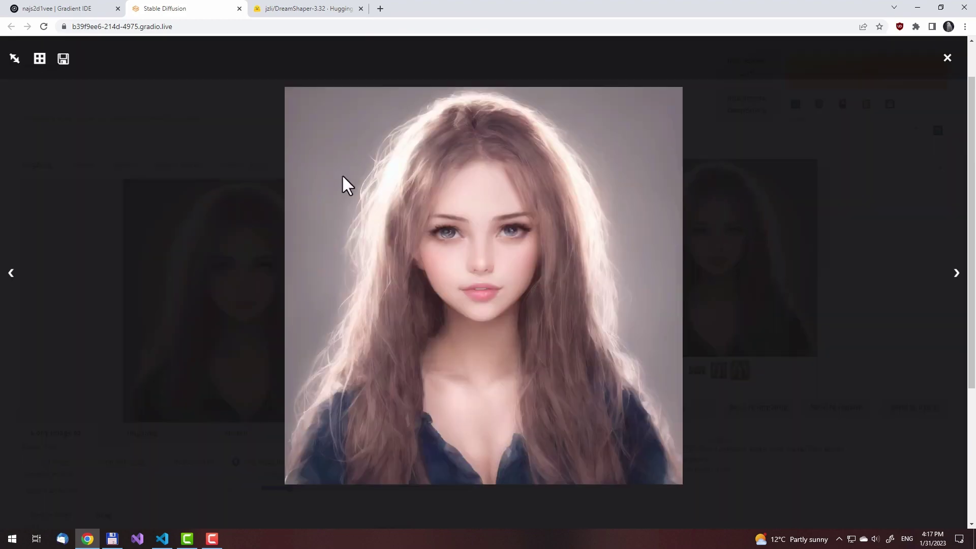
left_click(13, 60)
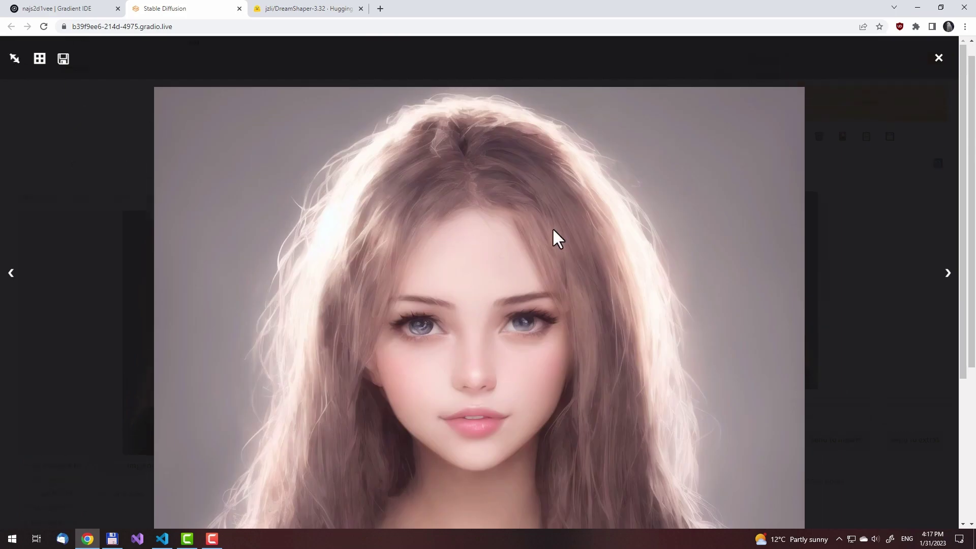
scroll(553, 230, "down", 4)
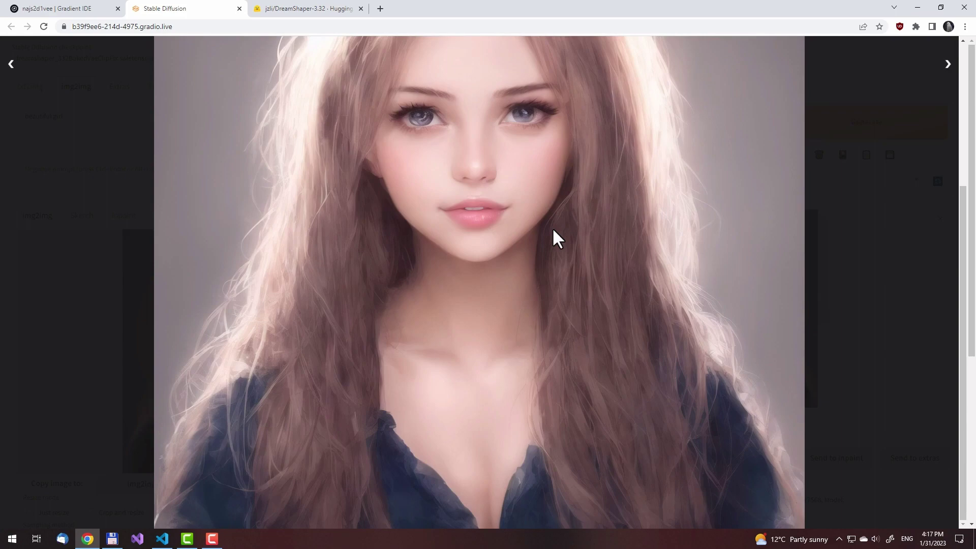
scroll(552, 227, "up", 4)
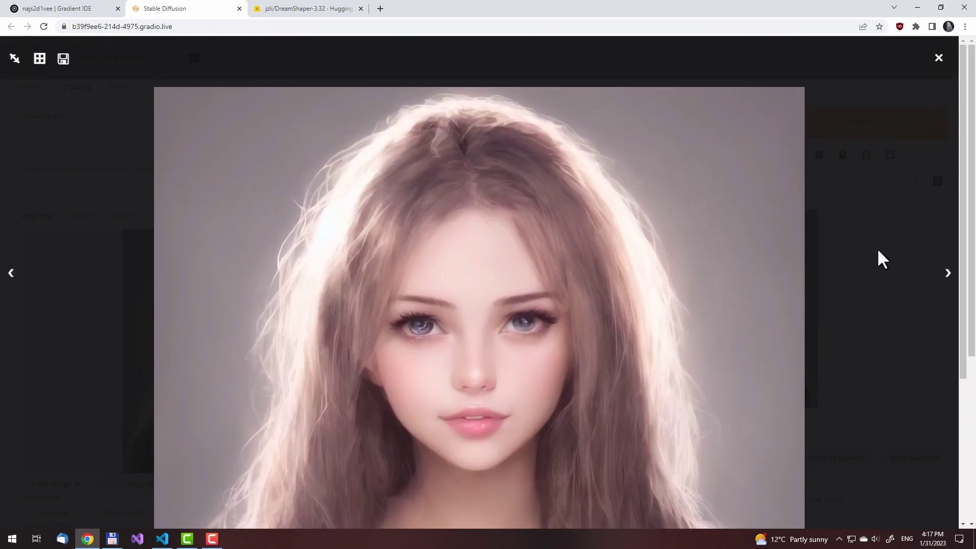
left_click(858, 245)
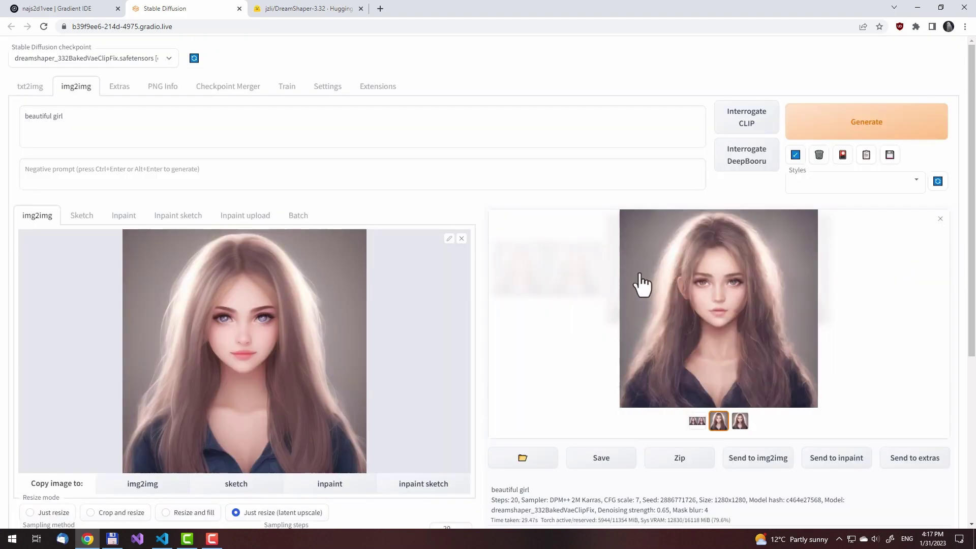